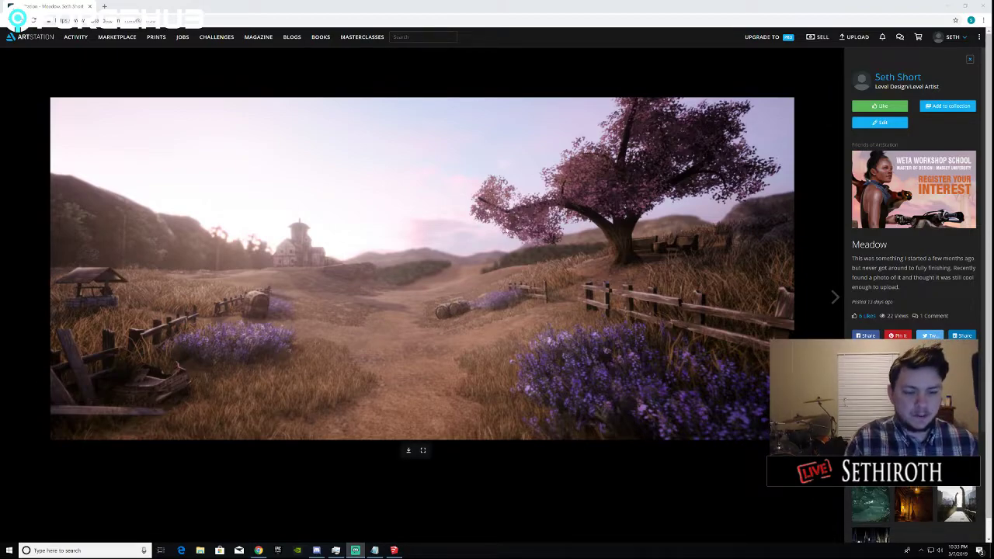
Minimise the ArtStation browser, toggle SketchUp from the taskbar, and bring the level model forward.
{"action": "left_click", "coordinate": [946, 6]}
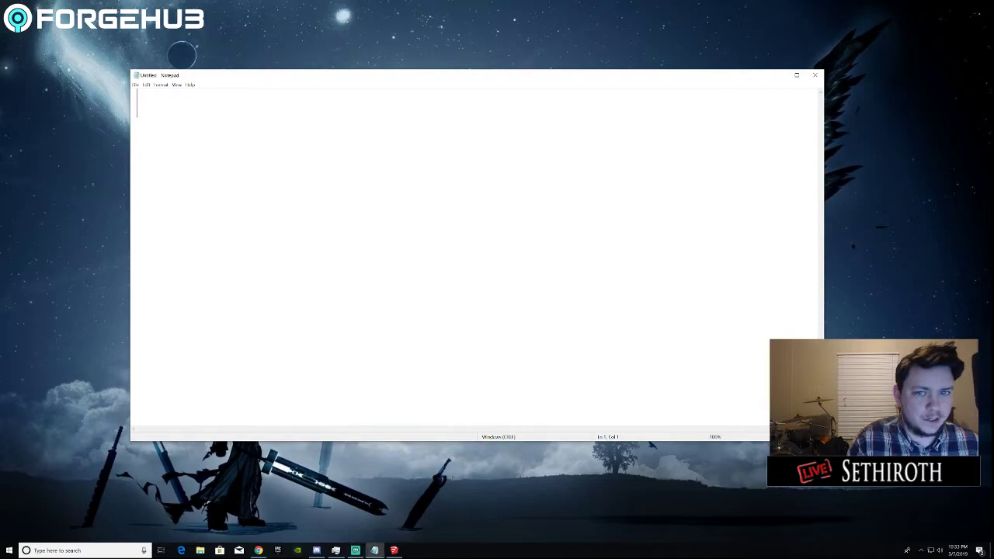
{"action": "left_click", "coordinate": [393, 551]}
{"action": "left_click", "coordinate": [394, 551]}
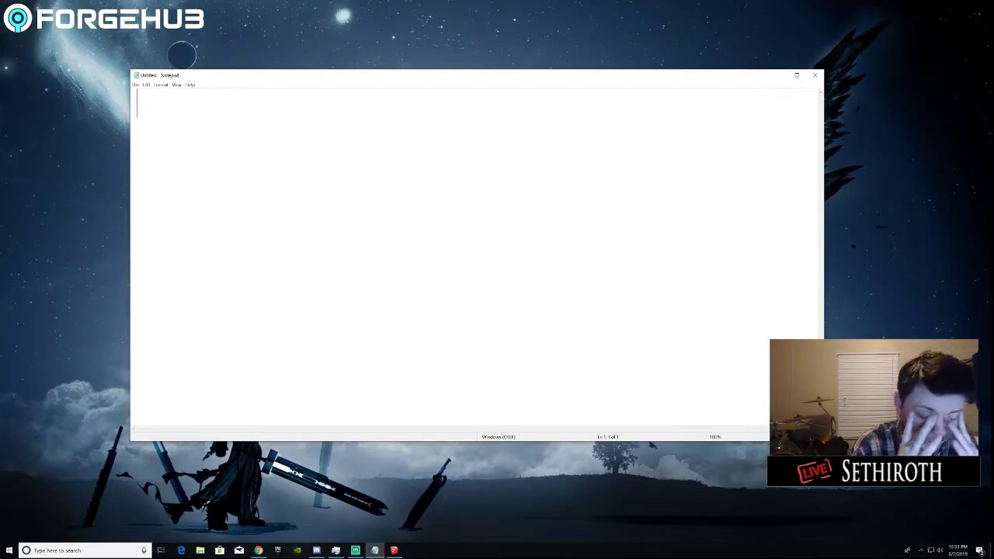
{"action": "left_click", "coordinate": [394, 550]}
Zoom and orbit around the blocked-out level model, then minimise SketchUp.
{"action": "scroll", "coordinate": [373, 308], "scroll_direction": "up", "scroll_amount": 5}
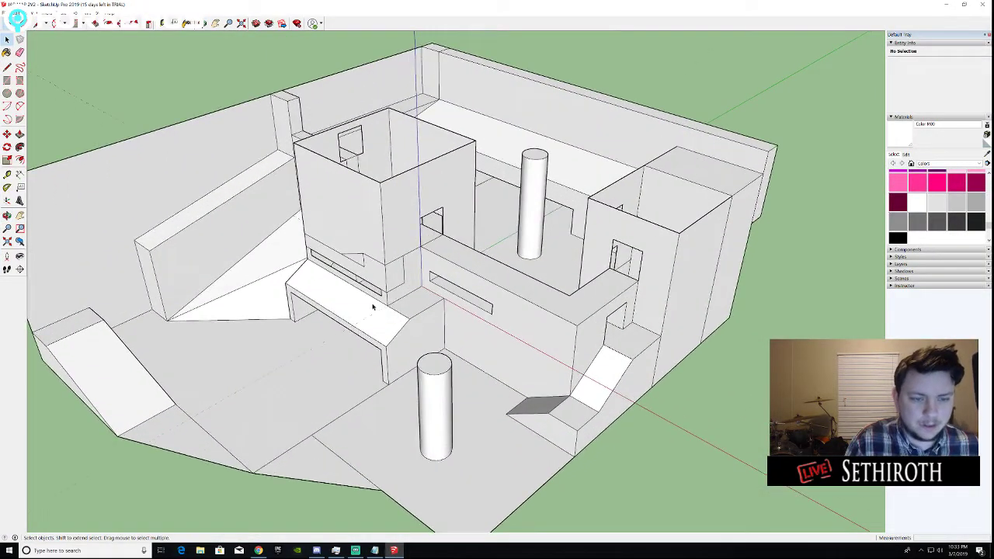
{"action": "scroll", "coordinate": [358, 285], "scroll_direction": "down", "scroll_amount": 3}
{"action": "middle_click_drag", "start_coordinate": [348, 282], "coordinate": [299, 278]}
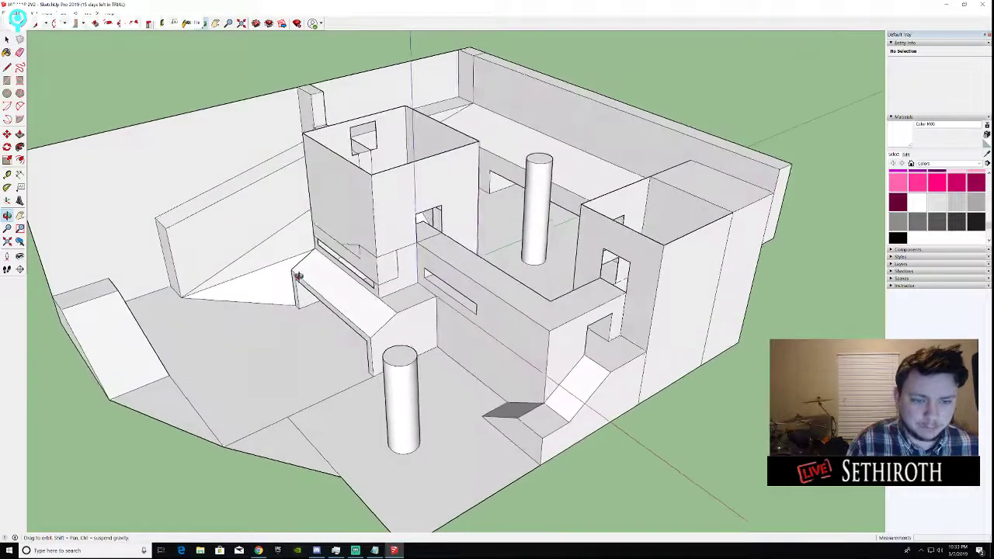
{"action": "scroll", "coordinate": [451, 228], "scroll_direction": "up", "scroll_amount": 5}
{"action": "scroll", "coordinate": [450, 228], "scroll_direction": "down", "scroll_amount": 3}
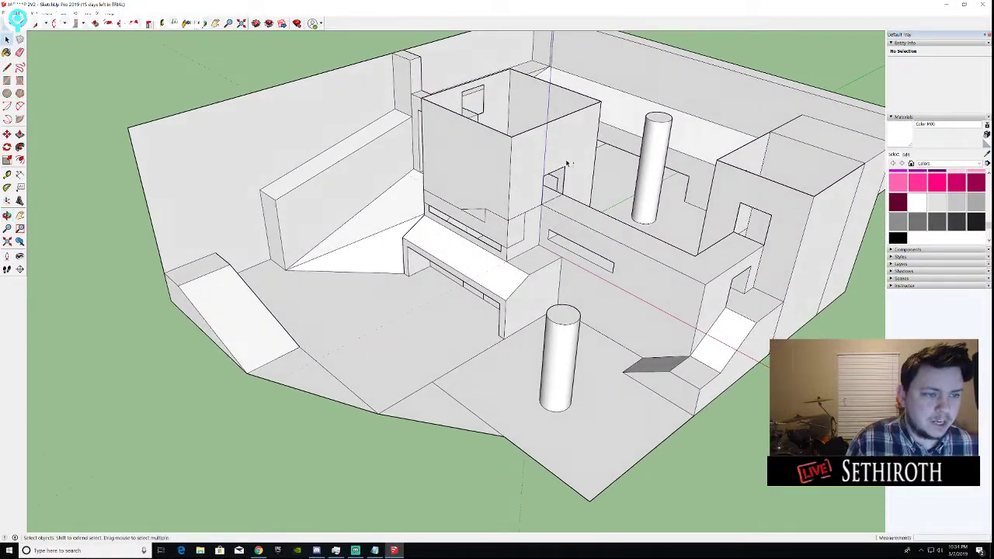
{"action": "scroll", "coordinate": [491, 208], "scroll_direction": "up", "scroll_amount": 3}
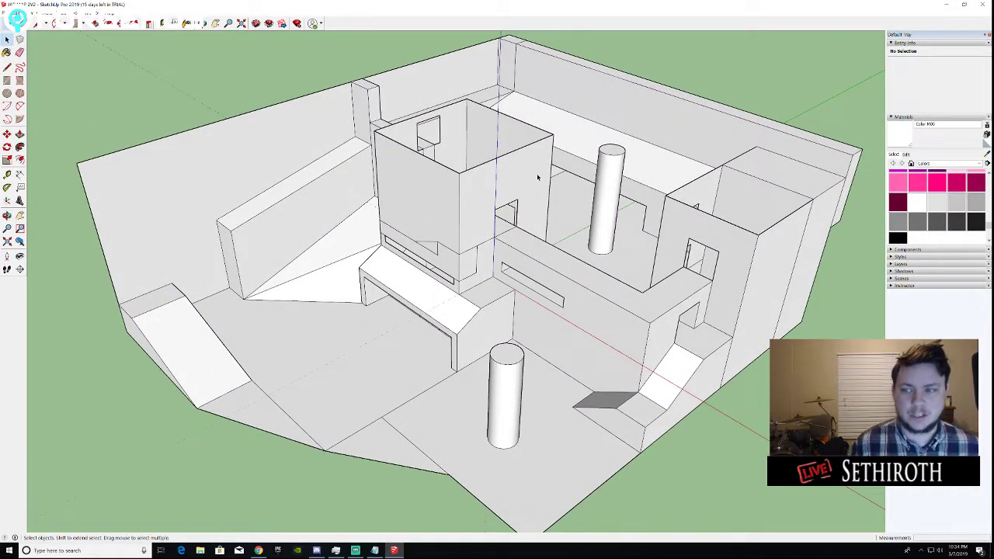
{"action": "scroll", "coordinate": [537, 177], "scroll_direction": "down", "scroll_amount": 3}
{"action": "scroll", "coordinate": [538, 178], "scroll_direction": "up", "scroll_amount": 3}
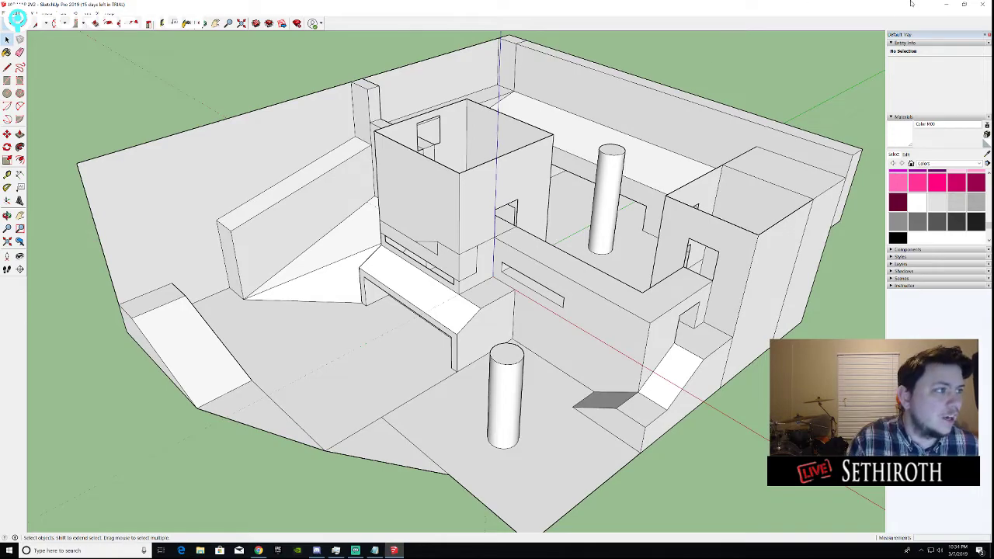
{"action": "left_click", "coordinate": [946, 5]}
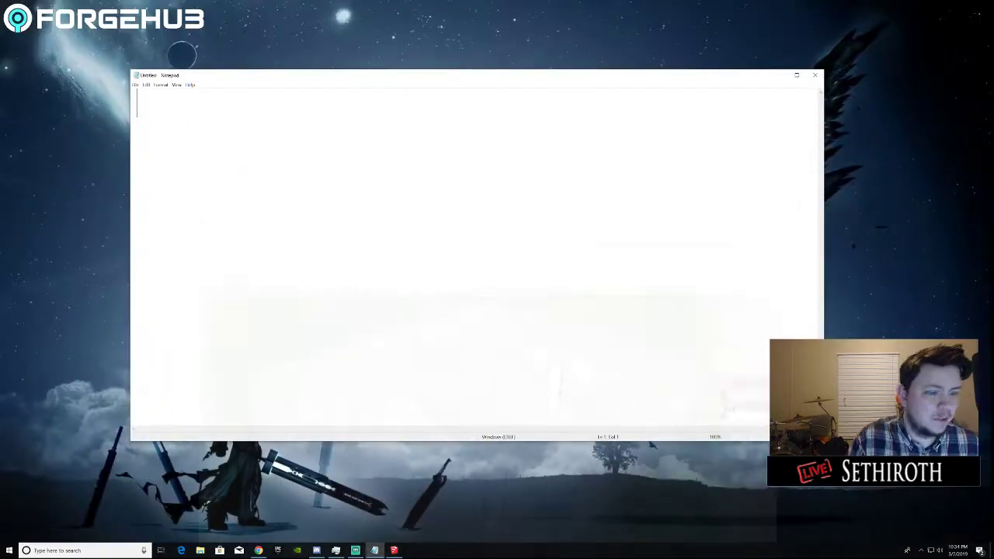
Minimise Notepad, restore the Meadow artwork browser, and go via the home feed to Challenges.
{"action": "left_click", "coordinate": [778, 74]}
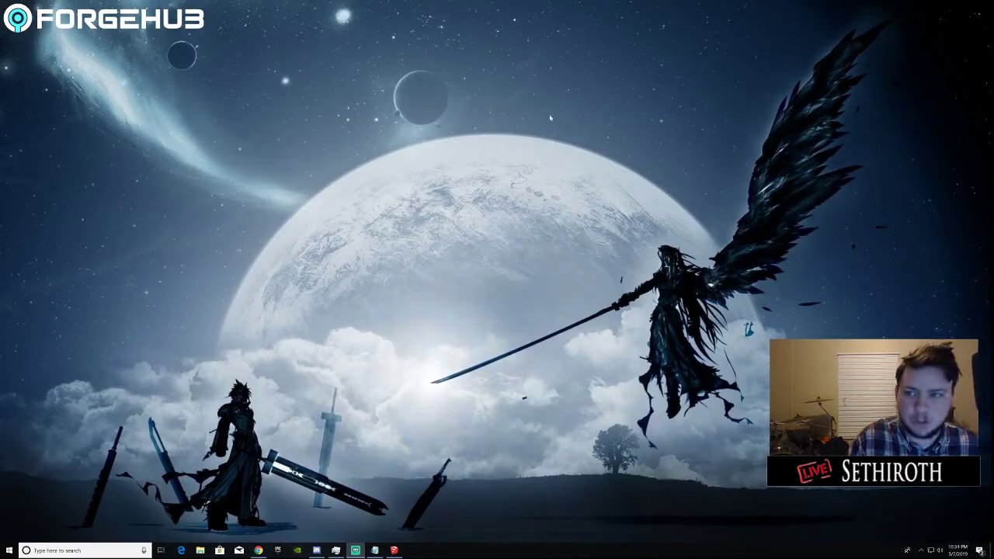
{"action": "left_click", "coordinate": [259, 550]}
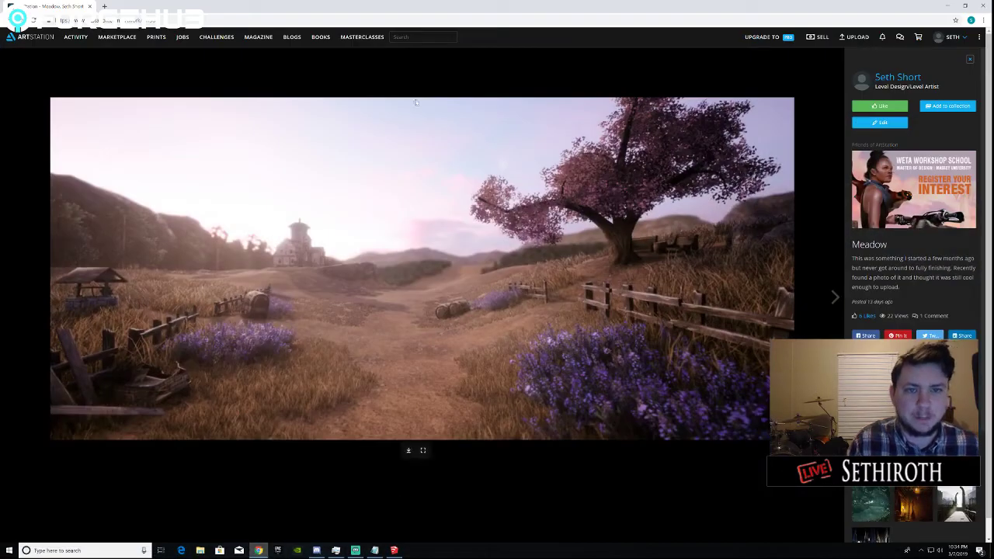
{"action": "left_click", "coordinate": [40, 39]}
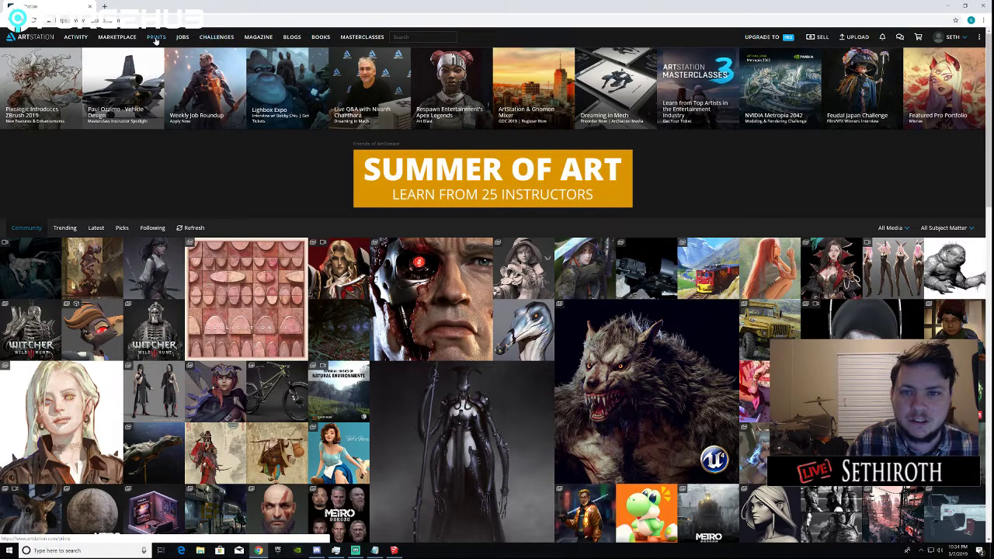
{"action": "left_click", "coordinate": [217, 38]}
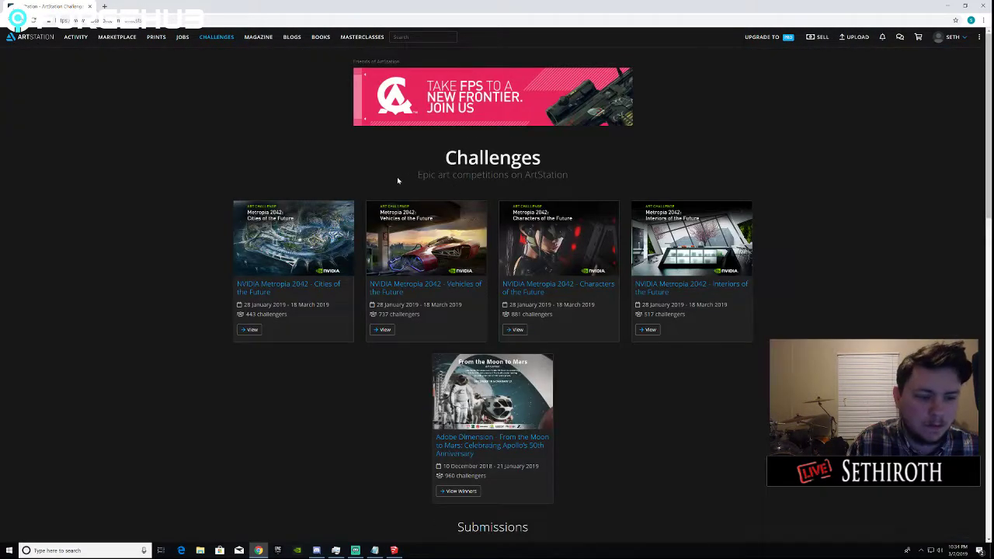
Scroll past the NVIDIA Metropolia 2042 challenges and open Past Challenges to find Feudal Japan: The Shogunate.
{"action": "scroll", "coordinate": [397, 176], "scroll_direction": "down", "scroll_amount": 3}
{"action": "scroll", "coordinate": [396, 174], "scroll_direction": "down", "scroll_amount": 3}
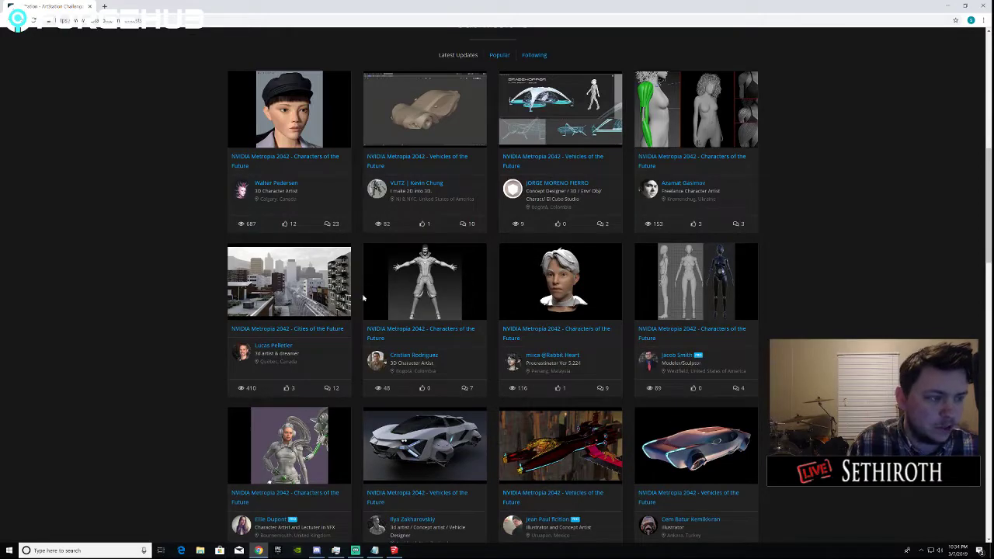
{"action": "scroll", "coordinate": [363, 297], "scroll_direction": "down", "scroll_amount": 4}
{"action": "scroll", "coordinate": [229, 217], "scroll_direction": "down", "scroll_amount": 3}
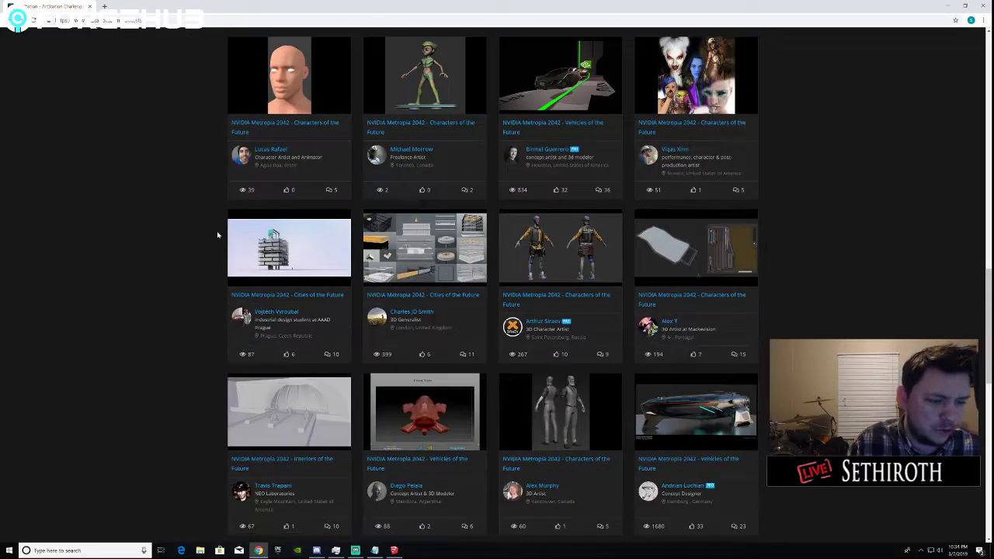
{"action": "scroll", "coordinate": [189, 215], "scroll_direction": "down", "scroll_amount": 4}
{"action": "scroll", "coordinate": [189, 216], "scroll_direction": "down", "scroll_amount": 4}
{"action": "scroll", "coordinate": [232, 294], "scroll_direction": "up", "scroll_amount": 5}
{"action": "scroll", "coordinate": [232, 294], "scroll_direction": "up", "scroll_amount": 15}
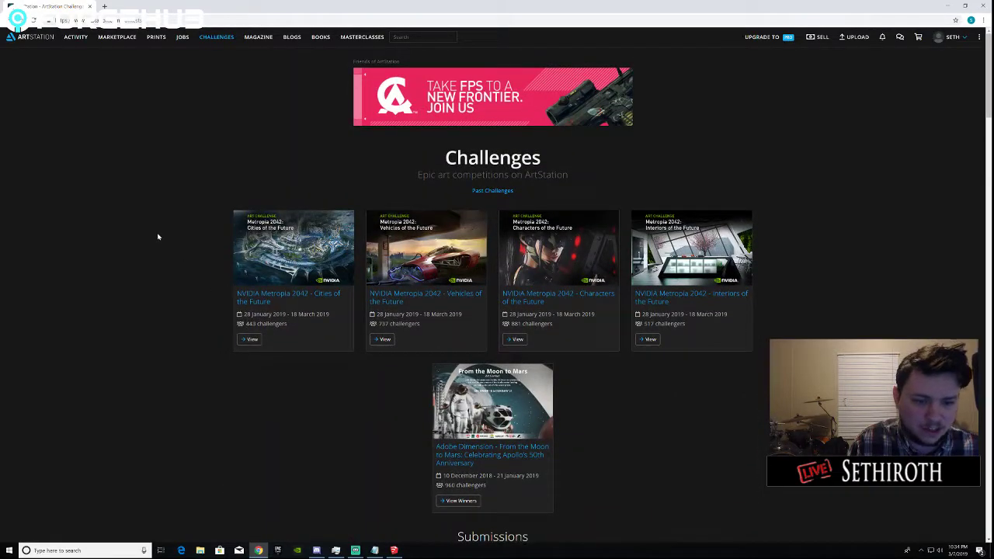
{"action": "left_click", "coordinate": [498, 192]}
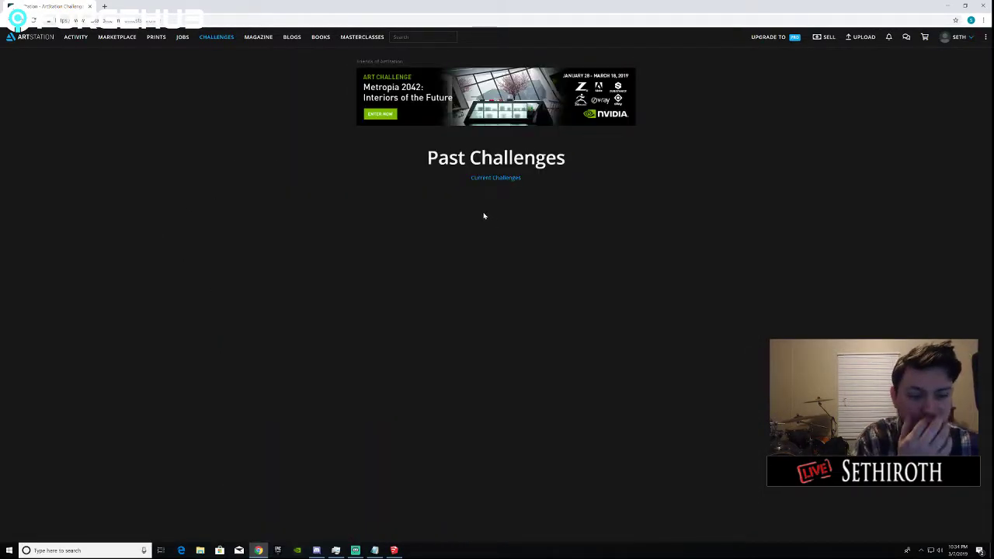
{"action": "scroll", "coordinate": [365, 221], "scroll_direction": "down", "scroll_amount": 4}
{"action": "scroll", "coordinate": [393, 237], "scroll_direction": "up", "scroll_amount": 4}
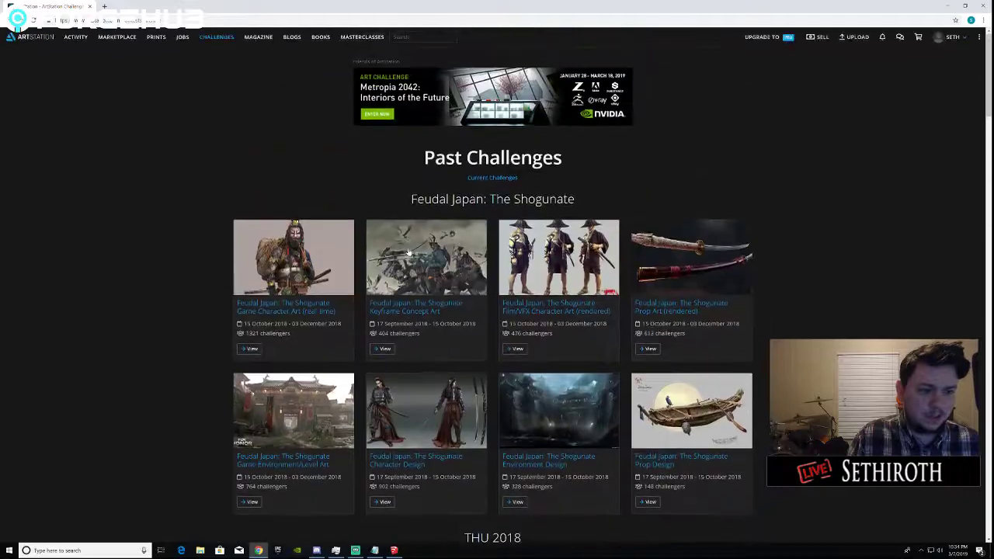
{"action": "scroll", "coordinate": [401, 253], "scroll_direction": "down", "scroll_amount": 1}
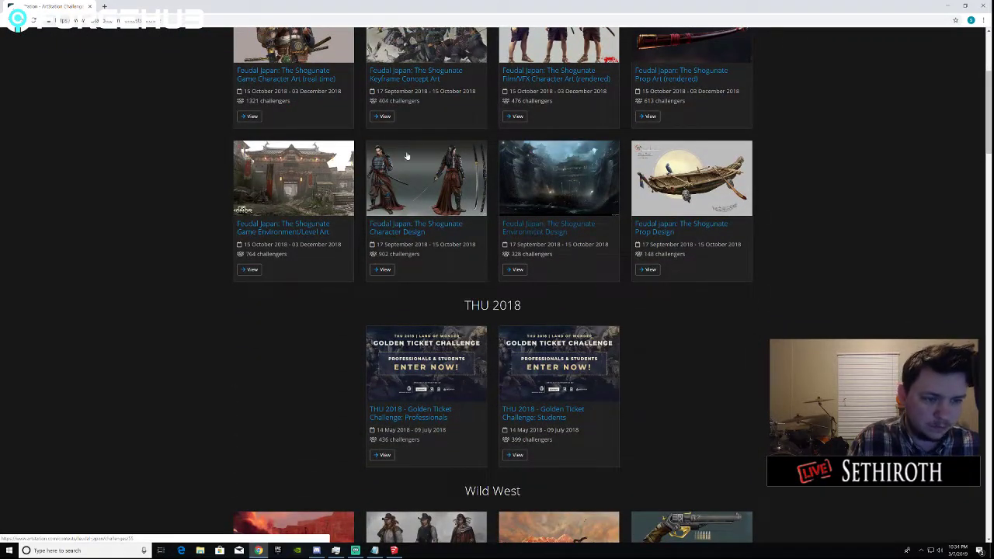
Open the Game Environment/Level Art challenge and highlight its title text.
{"action": "left_click", "coordinate": [300, 233]}
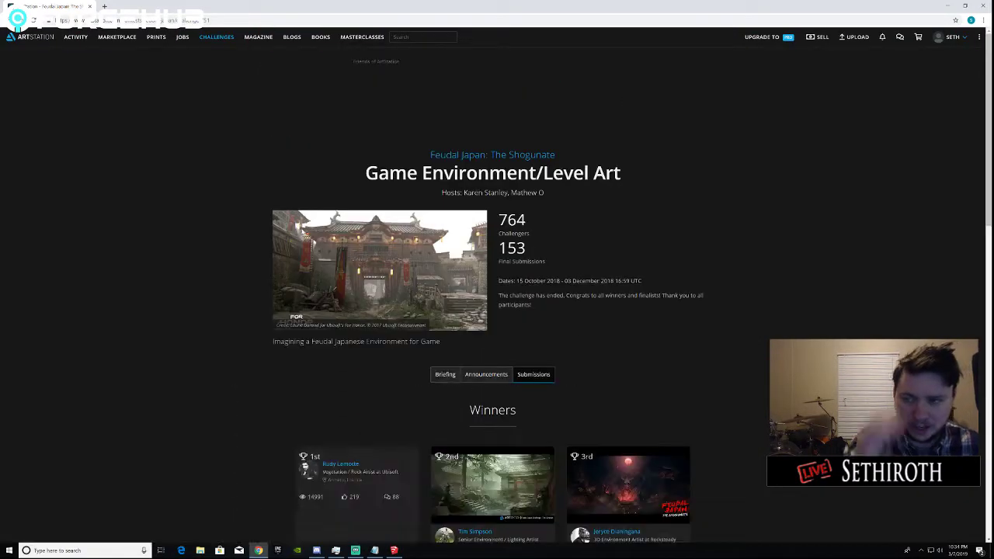
{"action": "left_click_drag", "start_coordinate": [388, 172], "coordinate": [562, 174]}
{"action": "left_click", "coordinate": [628, 175]}
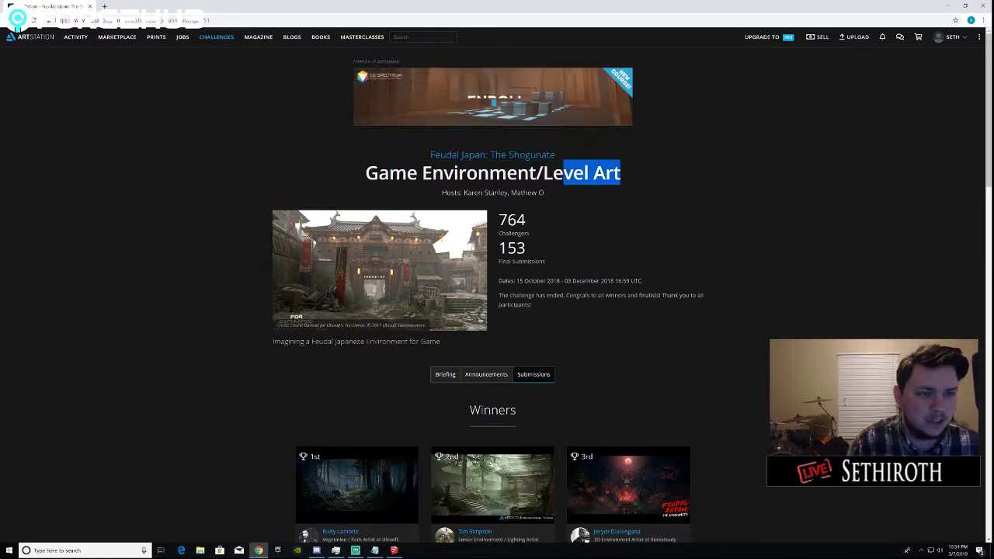
{"action": "left_click", "coordinate": [623, 176]}
{"action": "left_click_drag", "start_coordinate": [623, 176], "coordinate": [300, 174]}
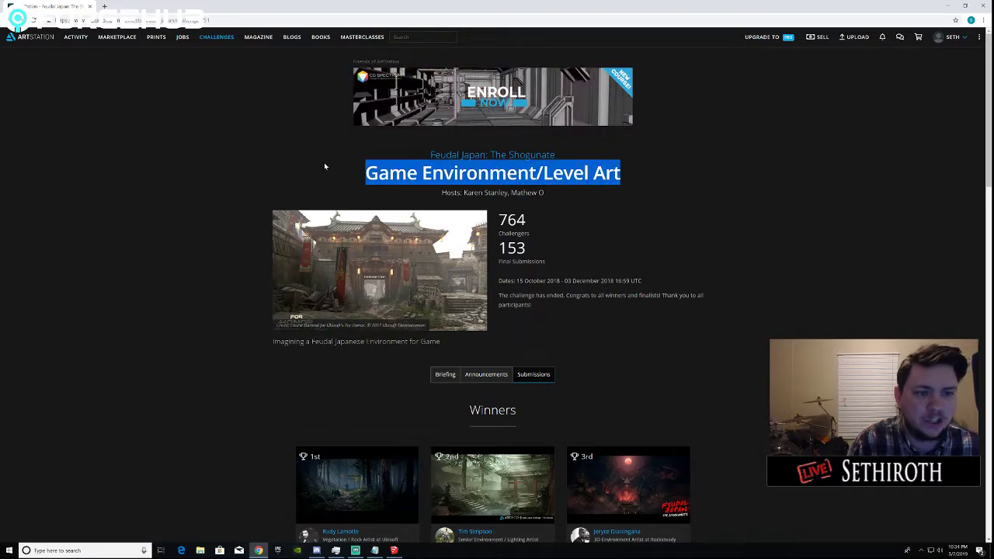
{"action": "left_click", "coordinate": [313, 138]}
{"action": "left_click_drag", "start_coordinate": [342, 174], "coordinate": [625, 176]}
{"action": "left_click", "coordinate": [630, 182]}
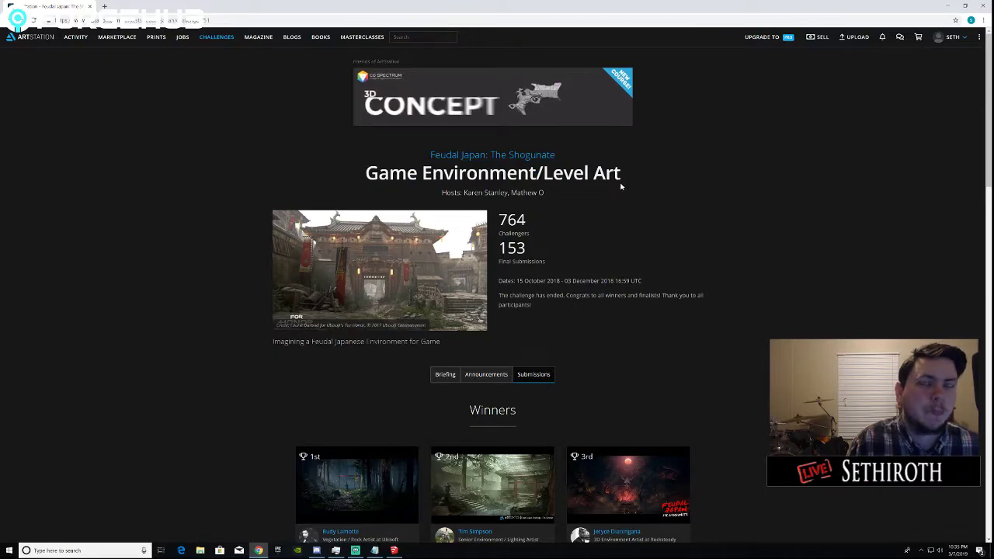
Scroll through Winners, Honourable Mentions and Submissions, then open the 1st-place entry.
{"action": "scroll", "coordinate": [438, 233], "scroll_direction": "down", "scroll_amount": 5}
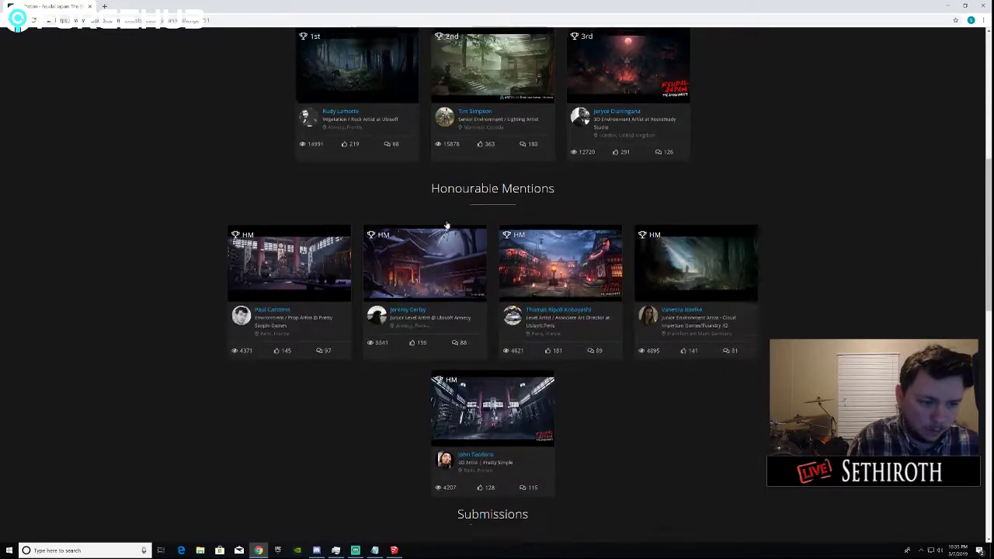
{"action": "scroll", "coordinate": [438, 272], "scroll_direction": "up", "scroll_amount": 1}
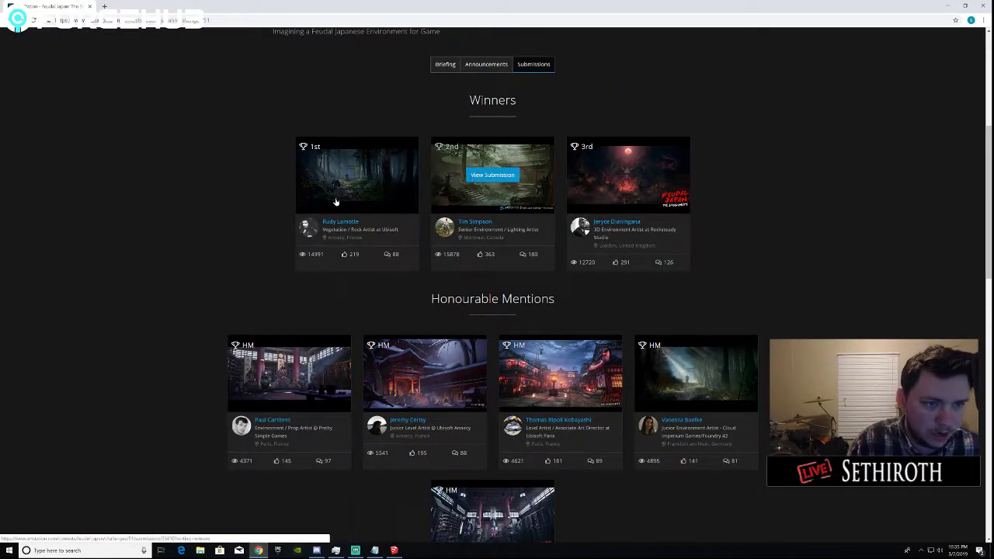
{"action": "scroll", "coordinate": [284, 204], "scroll_direction": "down", "scroll_amount": 3}
{"action": "scroll", "coordinate": [283, 203], "scroll_direction": "down", "scroll_amount": 8}
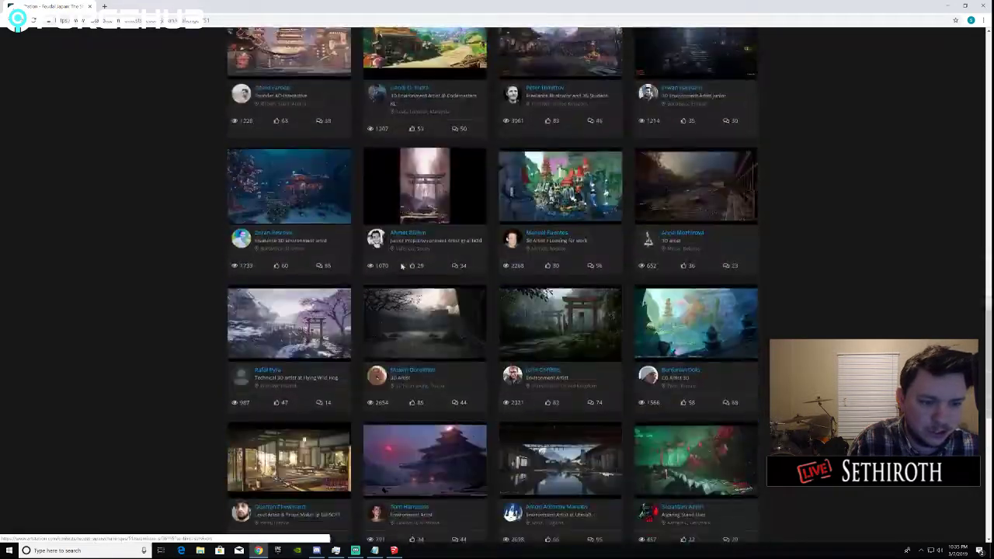
{"action": "scroll", "coordinate": [244, 219], "scroll_direction": "up", "scroll_amount": 4}
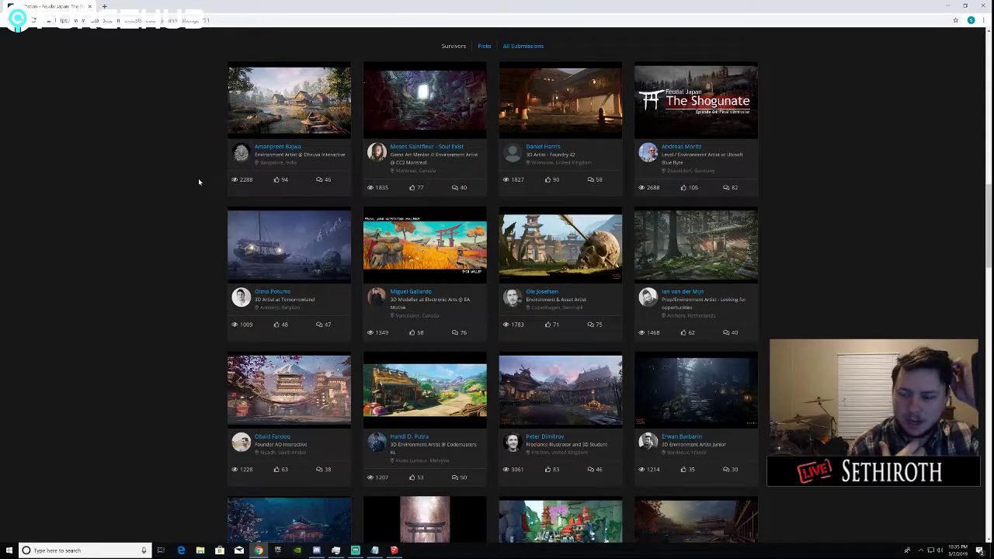
{"action": "scroll", "coordinate": [221, 203], "scroll_direction": "up", "scroll_amount": 4}
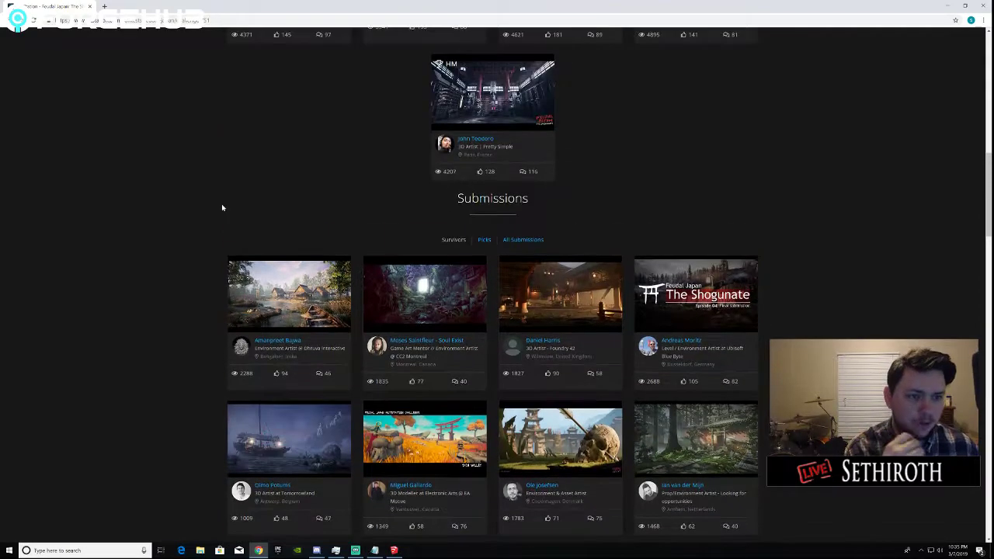
{"action": "scroll", "coordinate": [218, 210], "scroll_direction": "up", "scroll_amount": 3}
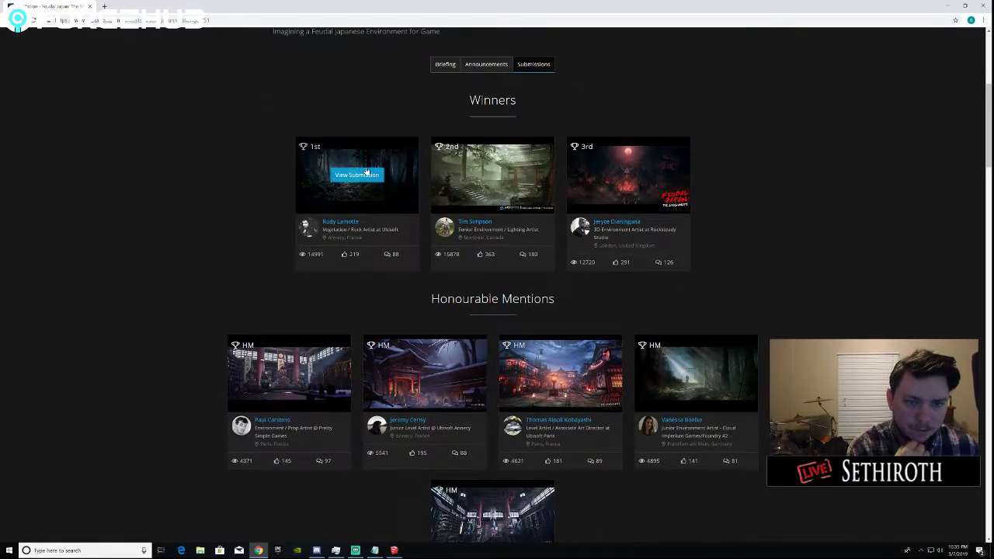
{"action": "left_click", "coordinate": [363, 161]}
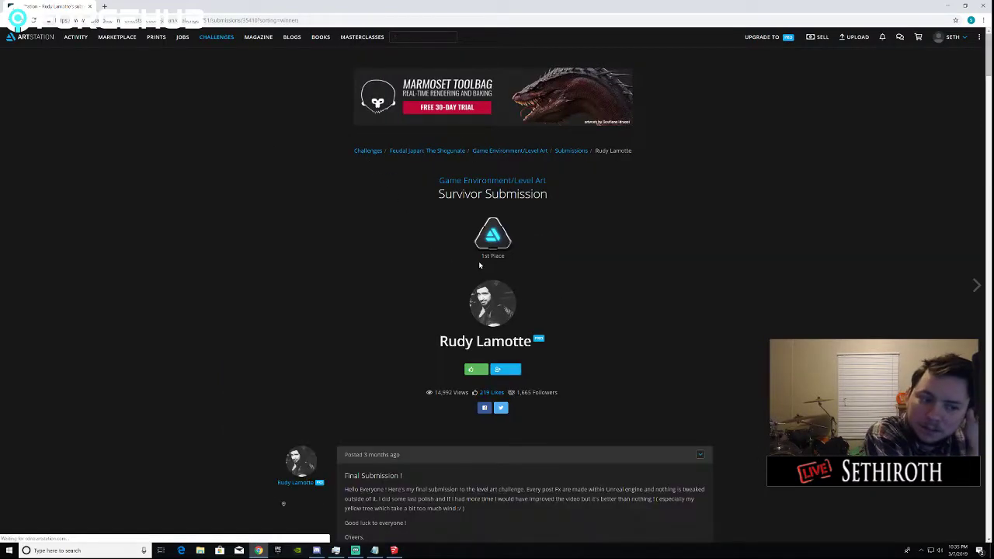
Scroll through the 1st-place forest entry's images, then return to the challenge's Winners list.
{"action": "scroll", "coordinate": [482, 261], "scroll_direction": "down", "scroll_amount": 3}
{"action": "scroll", "coordinate": [486, 260], "scroll_direction": "down", "scroll_amount": 5}
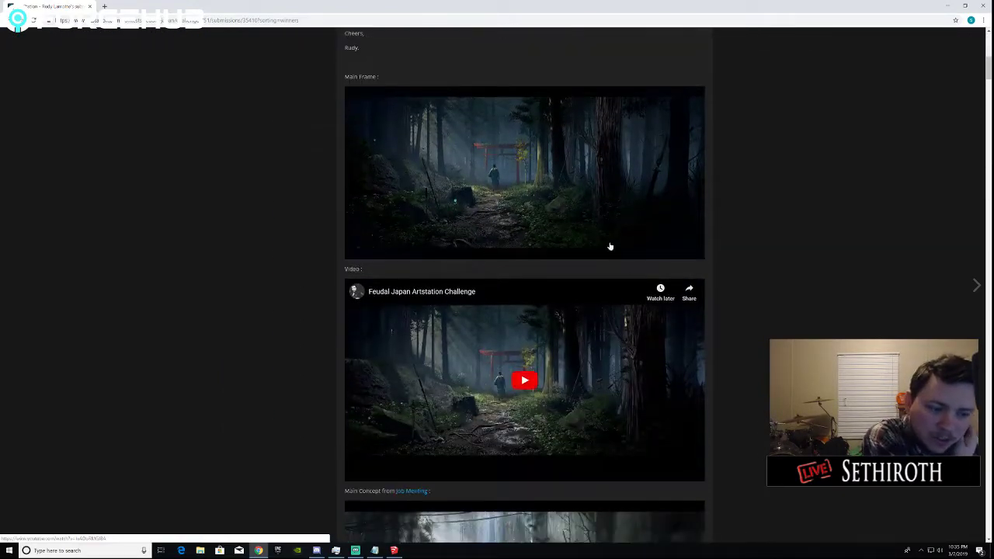
{"action": "scroll", "coordinate": [536, 191], "scroll_direction": "down", "scroll_amount": 2}
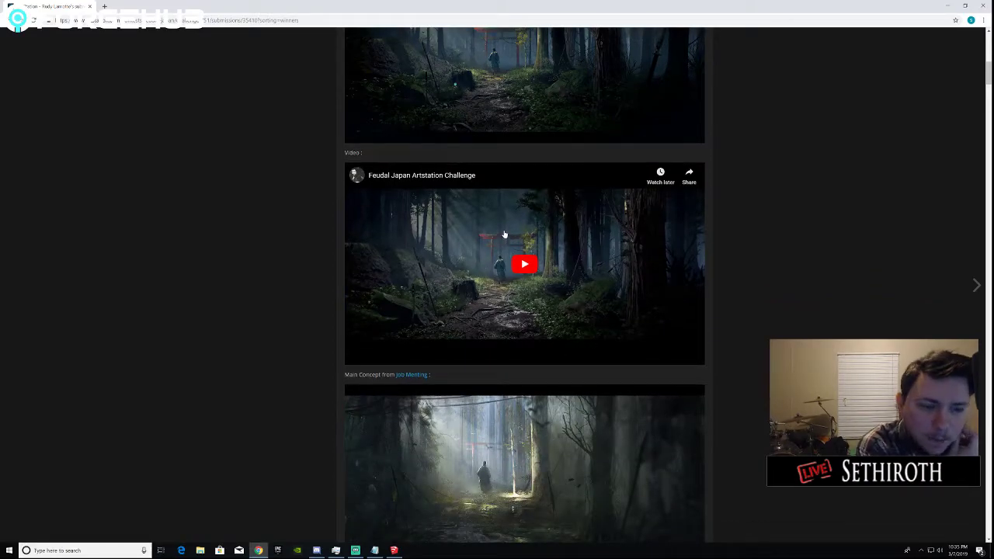
{"action": "scroll", "coordinate": [536, 248], "scroll_direction": "down", "scroll_amount": 4}
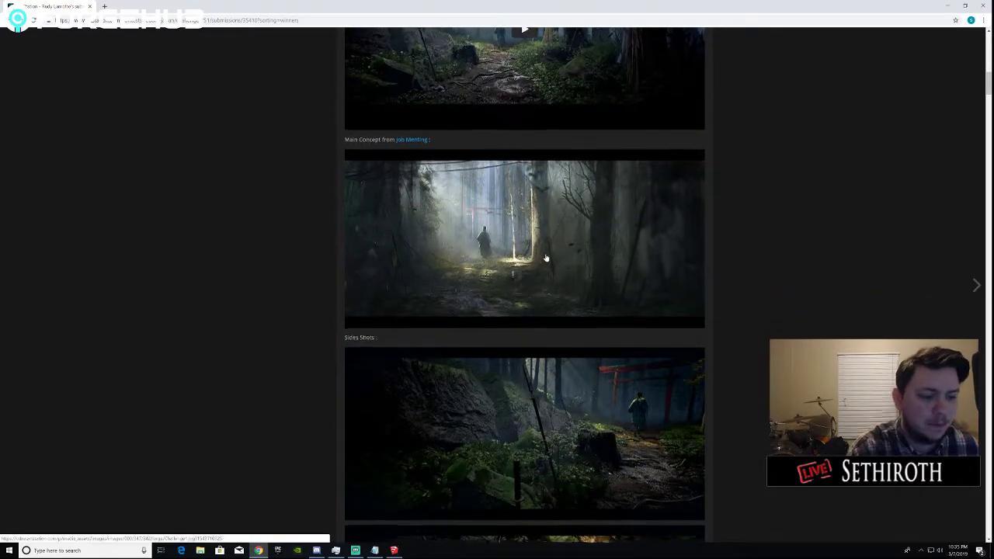
{"action": "scroll", "coordinate": [470, 378], "scroll_direction": "down", "scroll_amount": 6}
{"action": "scroll", "coordinate": [466, 337], "scroll_direction": "down", "scroll_amount": 4}
{"action": "scroll", "coordinate": [537, 318], "scroll_direction": "up", "scroll_amount": 3}
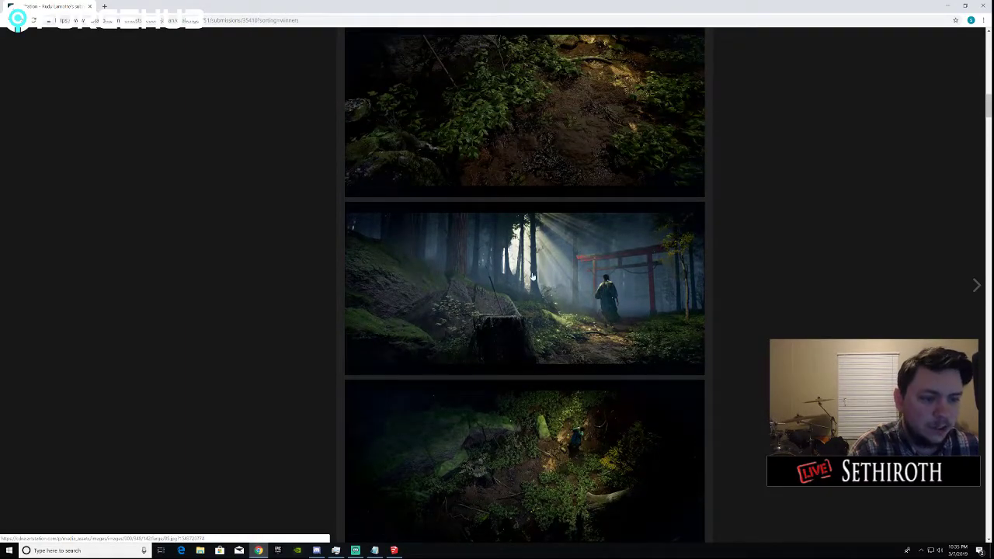
{"action": "scroll", "coordinate": [297, 338], "scroll_direction": "down", "scroll_amount": 6}
{"action": "scroll", "coordinate": [475, 329], "scroll_direction": "up", "scroll_amount": 4}
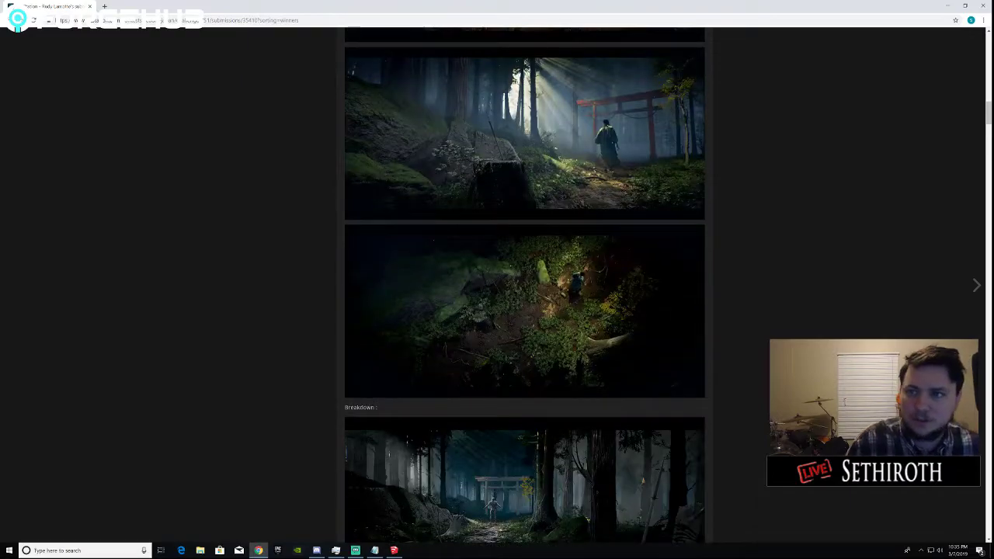
{"action": "key", "text": "Escape"}
{"action": "scroll", "coordinate": [294, 237], "scroll_direction": "down", "scroll_amount": 2}
{"action": "scroll", "coordinate": [294, 237], "scroll_direction": "down", "scroll_amount": 1}
Open the 2nd-place temple entry and scroll through its flythrough and first screenshots.
{"action": "mouse_move", "coordinate": [501, 317]}
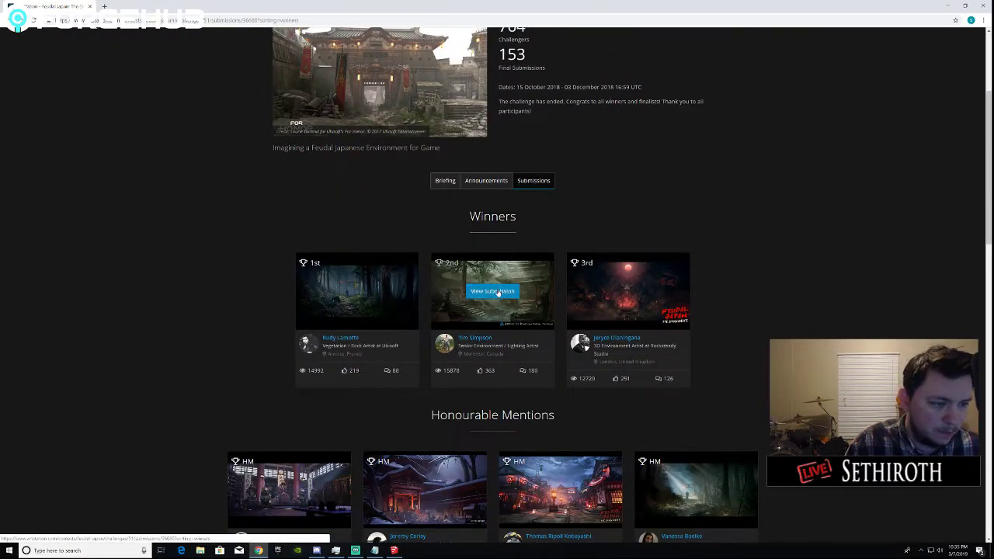
{"action": "left_click", "coordinate": [496, 291]}
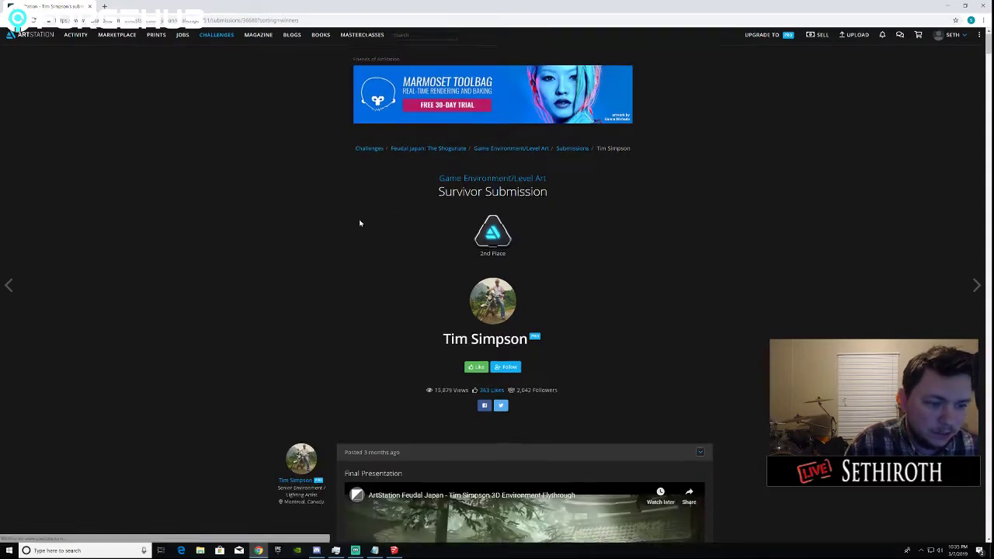
{"action": "scroll", "coordinate": [404, 229], "scroll_direction": "down", "scroll_amount": 5}
{"action": "scroll", "coordinate": [482, 260], "scroll_direction": "down", "scroll_amount": 7}
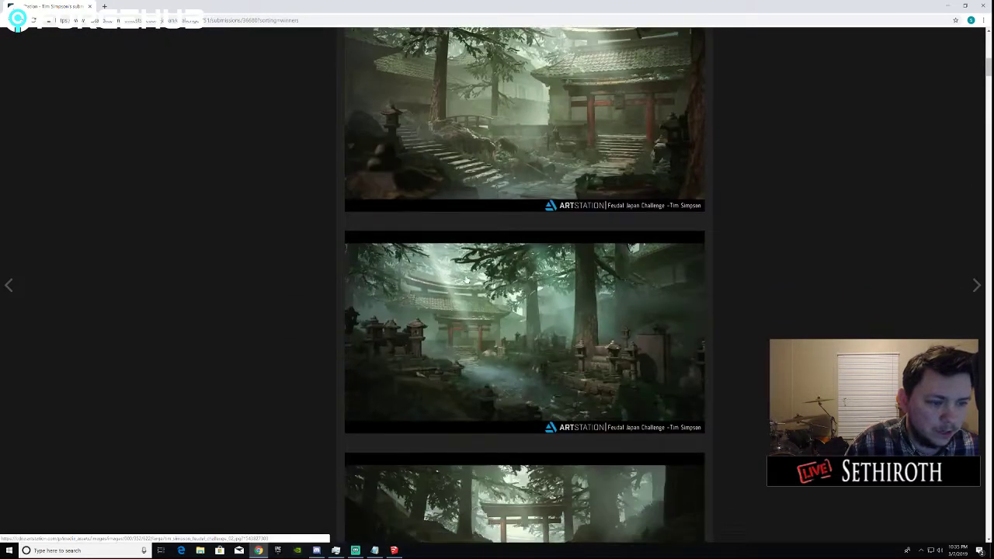
{"action": "scroll", "coordinate": [504, 366], "scroll_direction": "up", "scroll_amount": 2}
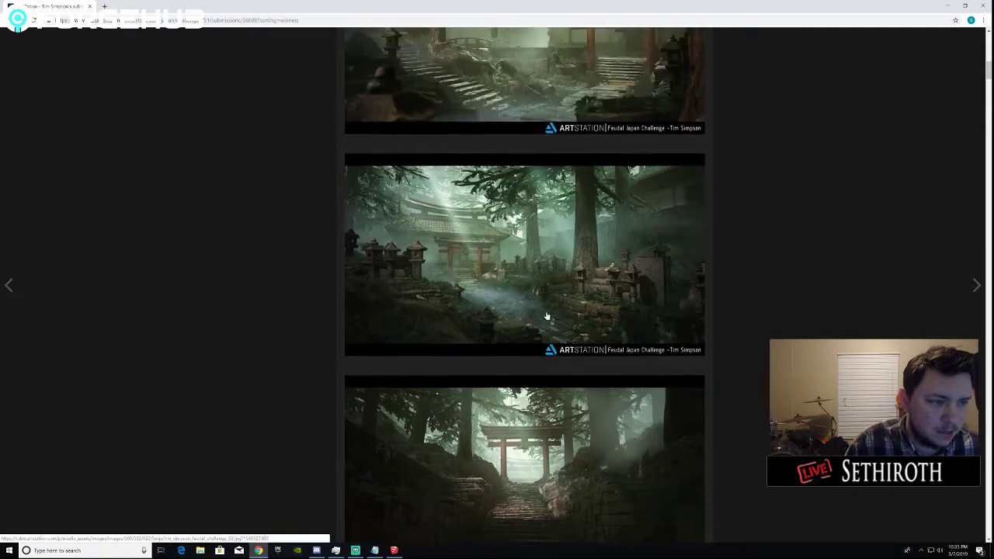
{"action": "scroll", "coordinate": [556, 122], "scroll_direction": "up", "scroll_amount": 2}
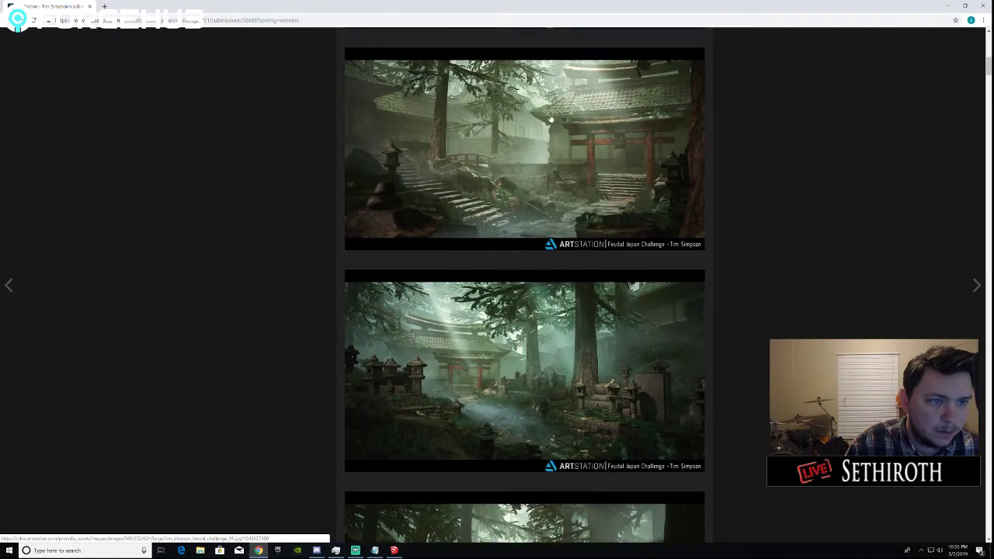
{"action": "scroll", "coordinate": [653, 158], "scroll_direction": "down", "scroll_amount": 8}
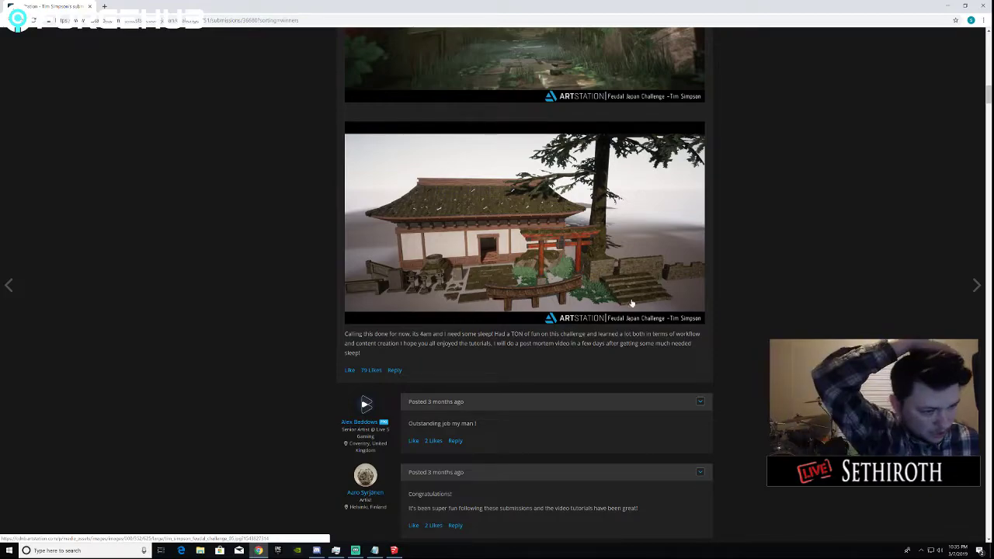
{"action": "scroll", "coordinate": [466, 272], "scroll_direction": "down", "scroll_amount": 4}
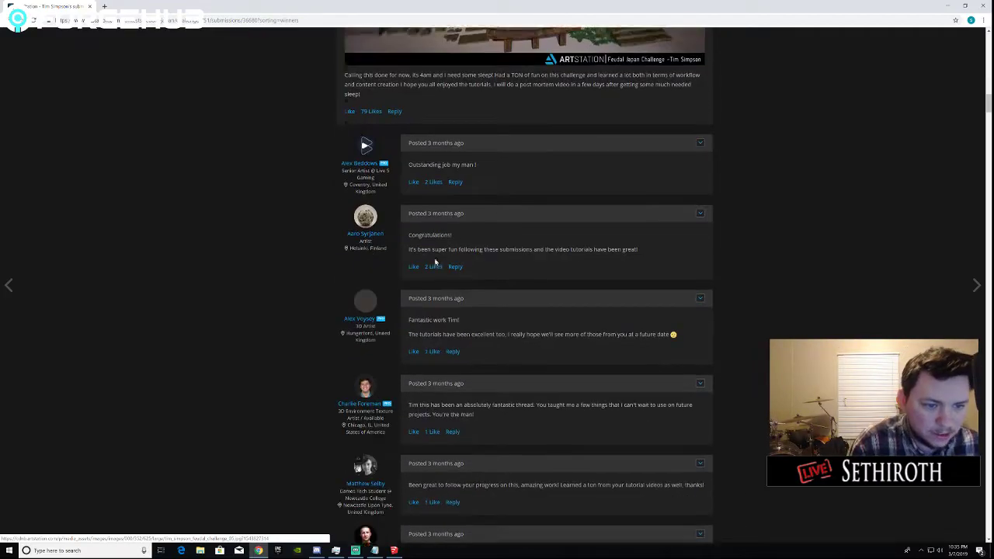
{"action": "scroll", "coordinate": [488, 277], "scroll_direction": "up", "scroll_amount": 8}
{"action": "scroll", "coordinate": [489, 280], "scroll_direction": "up", "scroll_amount": 15}
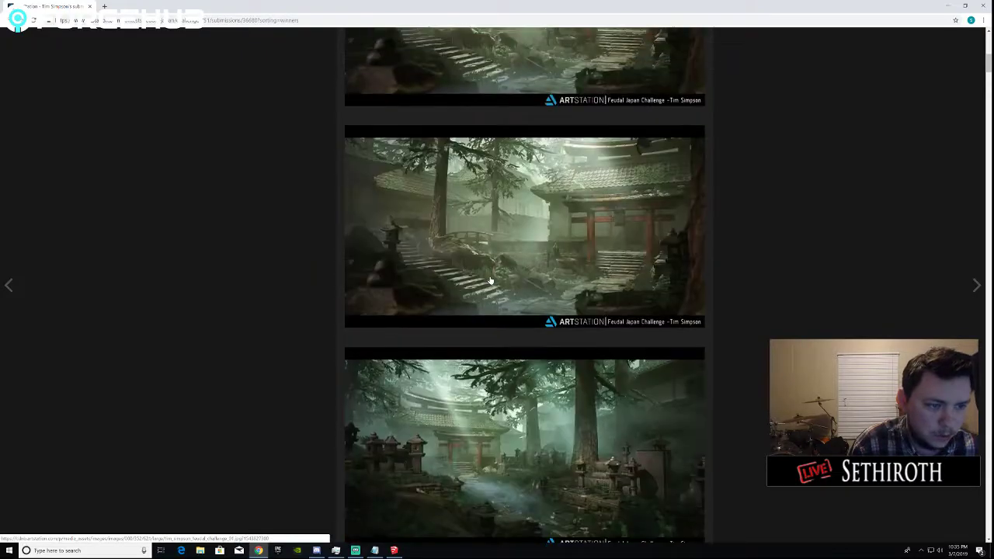
Browse the remaining temple renders and go back to the challenge's Honourable Mentions.
{"action": "scroll", "coordinate": [488, 280], "scroll_direction": "down", "scroll_amount": 2}
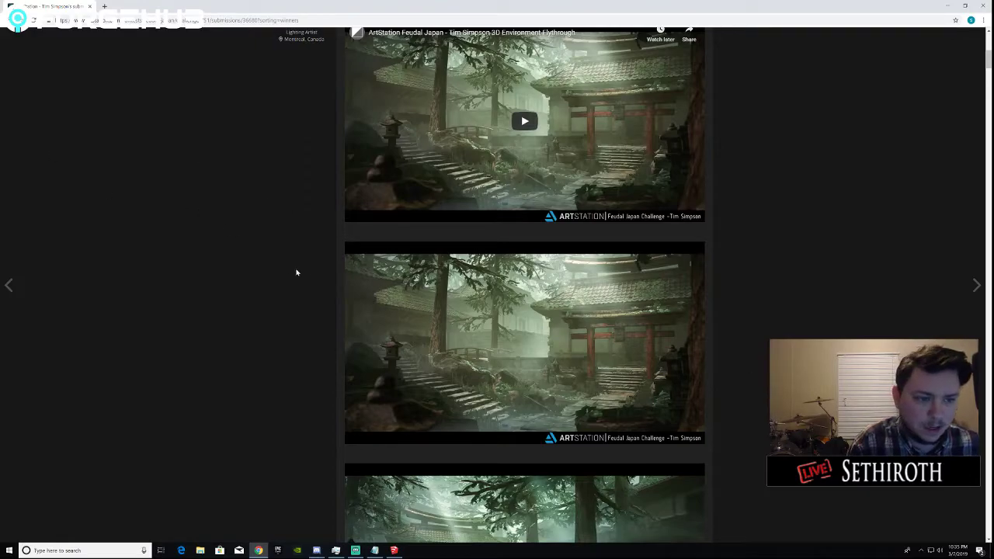
{"action": "scroll", "coordinate": [284, 268], "scroll_direction": "down", "scroll_amount": 2}
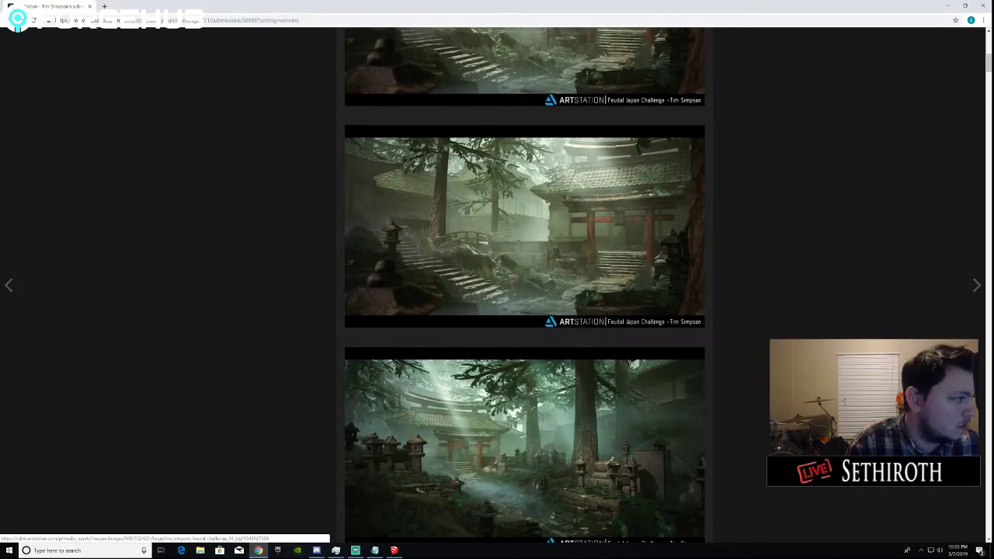
{"action": "scroll", "coordinate": [776, 256], "scroll_direction": "down", "scroll_amount": 3}
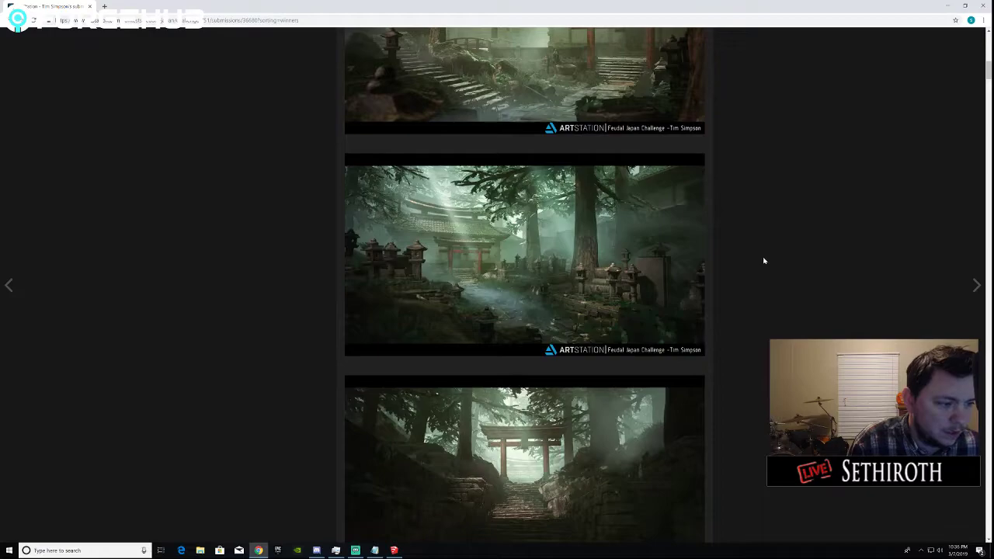
{"action": "scroll", "coordinate": [764, 261], "scroll_direction": "up", "scroll_amount": 4}
{"action": "key", "text": "alt+Left"}
{"action": "scroll", "coordinate": [212, 275], "scroll_direction": "down", "scroll_amount": 3}
{"action": "scroll", "coordinate": [218, 274], "scroll_direction": "down", "scroll_amount": 2}
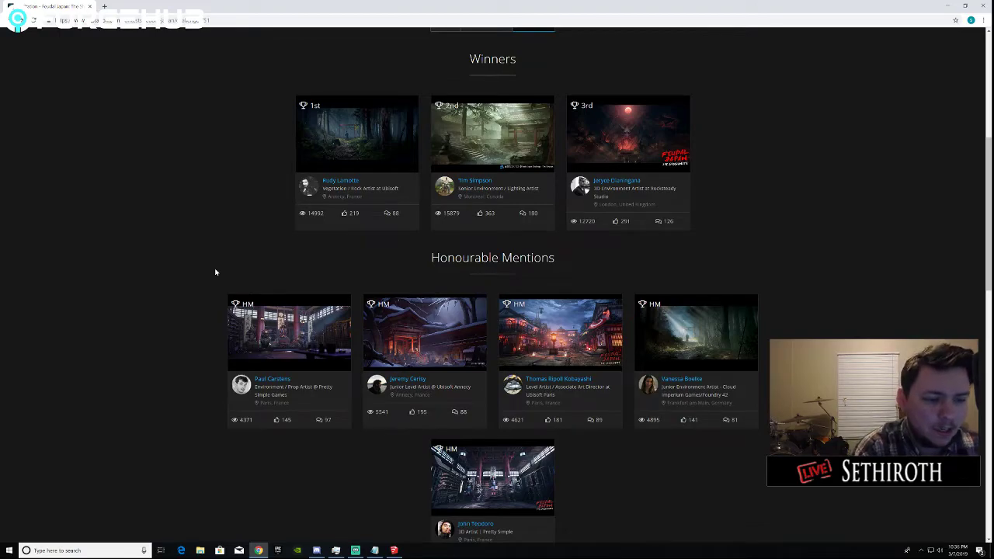
Open the samurai hall honourable mention and scroll through its video and interior renders.
{"action": "scroll", "coordinate": [217, 261], "scroll_direction": "down", "scroll_amount": 3}
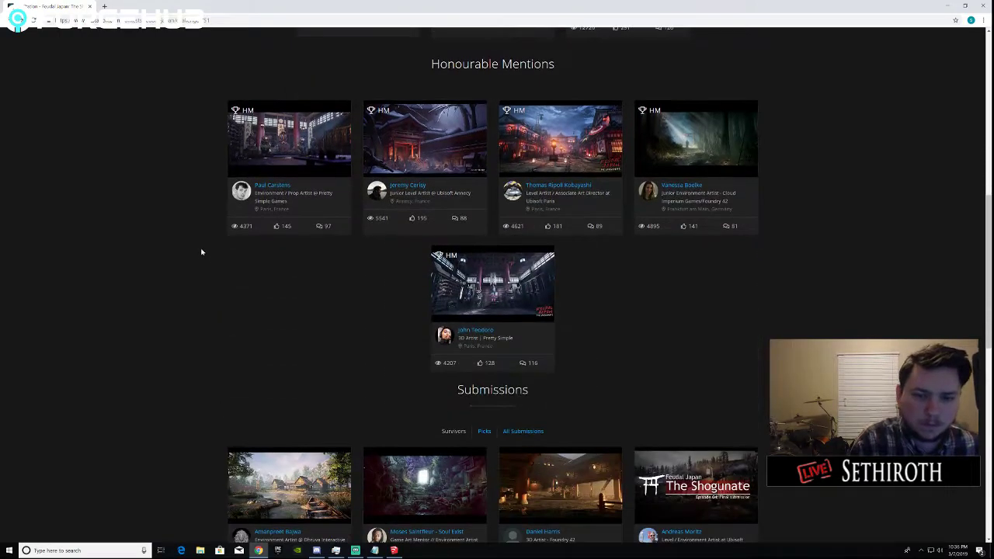
{"action": "scroll", "coordinate": [190, 253], "scroll_direction": "up", "scroll_amount": 1}
{"action": "mouse_move", "coordinate": [439, 235]}
{"action": "left_click", "coordinate": [292, 233]}
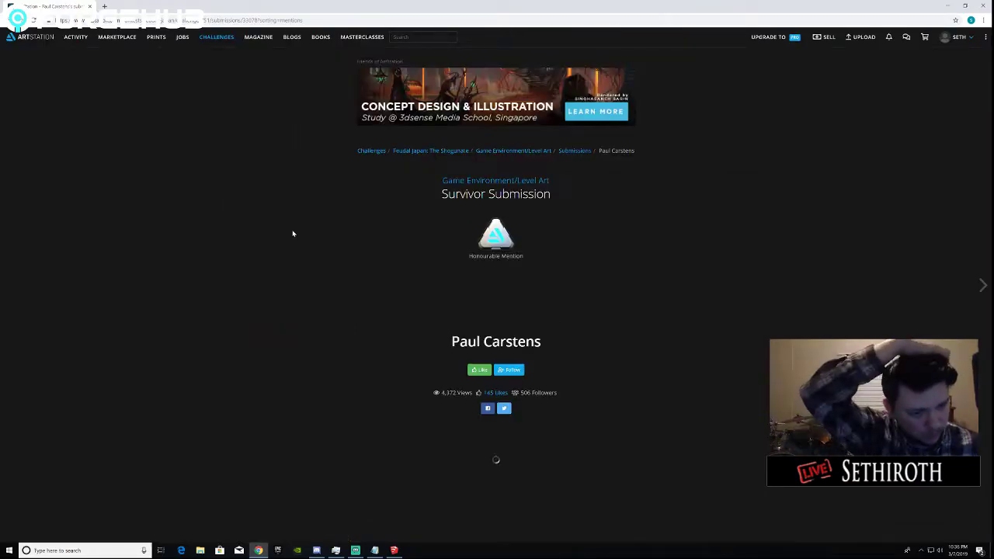
{"action": "scroll", "coordinate": [348, 277], "scroll_direction": "down", "scroll_amount": 4}
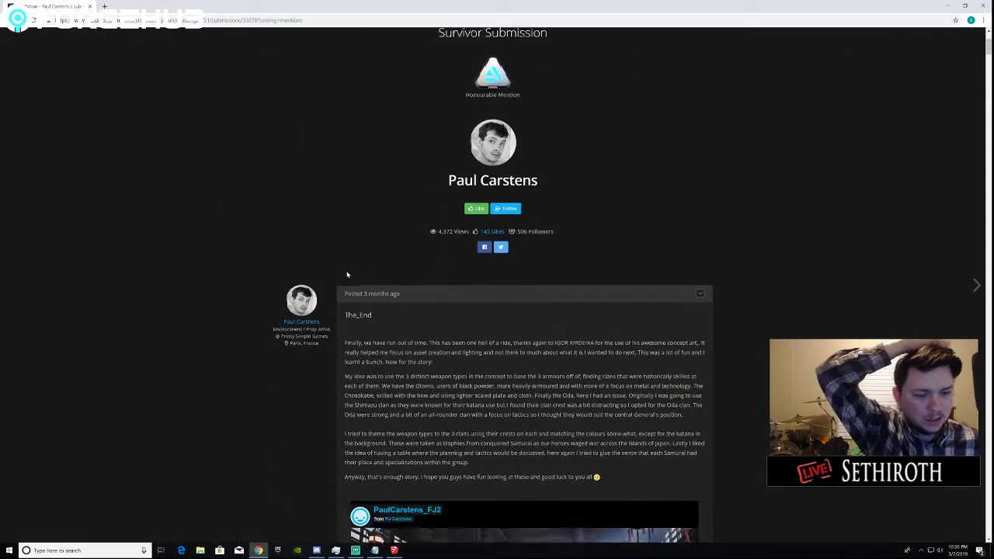
{"action": "scroll", "coordinate": [348, 274], "scroll_direction": "down", "scroll_amount": 2}
{"action": "key", "text": "alt+Left"}
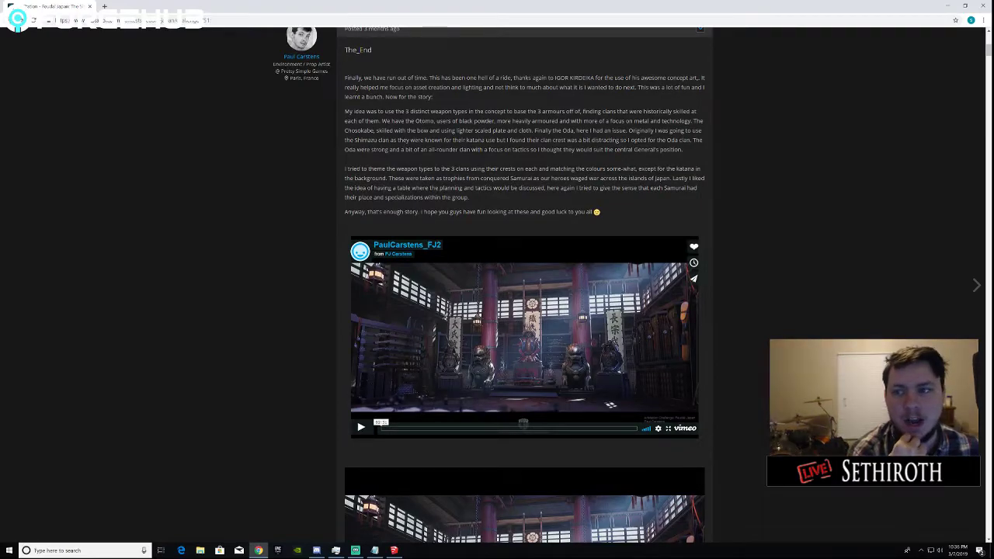
{"action": "scroll", "coordinate": [284, 268], "scroll_direction": "down", "scroll_amount": 5}
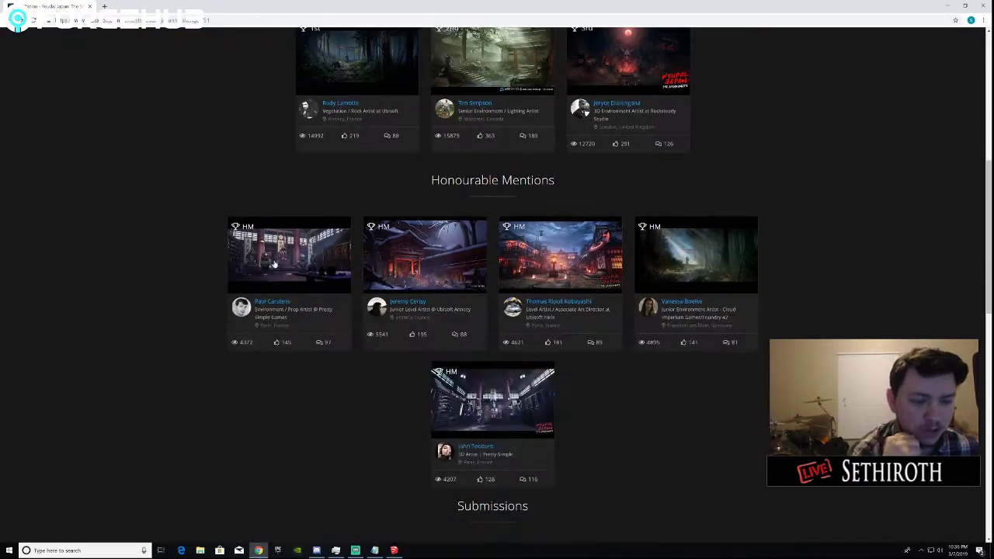
{"action": "left_click", "coordinate": [271, 274]}
{"action": "scroll", "coordinate": [322, 240], "scroll_direction": "down", "scroll_amount": 10}
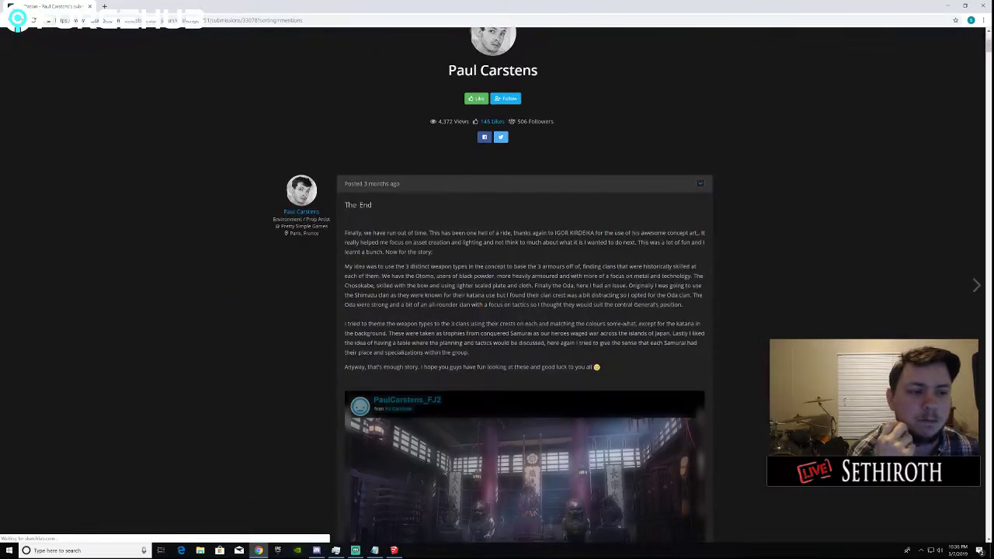
{"action": "scroll", "coordinate": [397, 262], "scroll_direction": "down", "scroll_amount": 10}
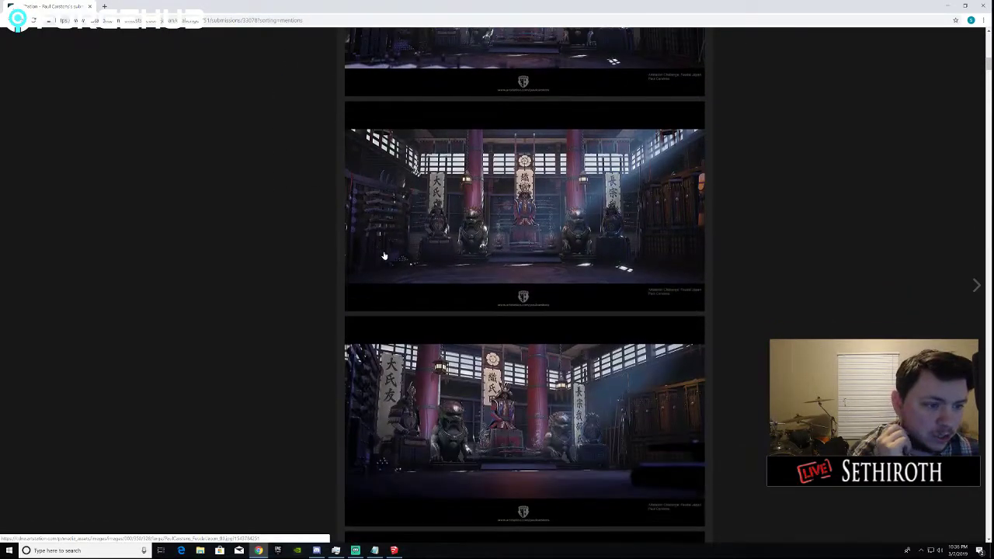
{"action": "scroll", "coordinate": [384, 258], "scroll_direction": "down", "scroll_amount": 12}
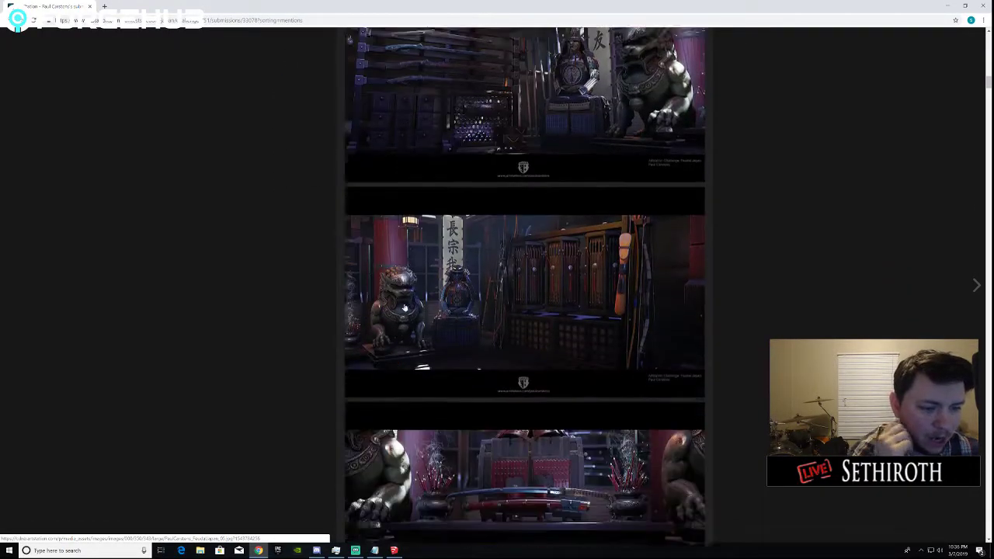
Open the second honourable mention, browse its snowy shrine renders, and return to the listing.
{"action": "left_click", "coordinate": [261, 238]}
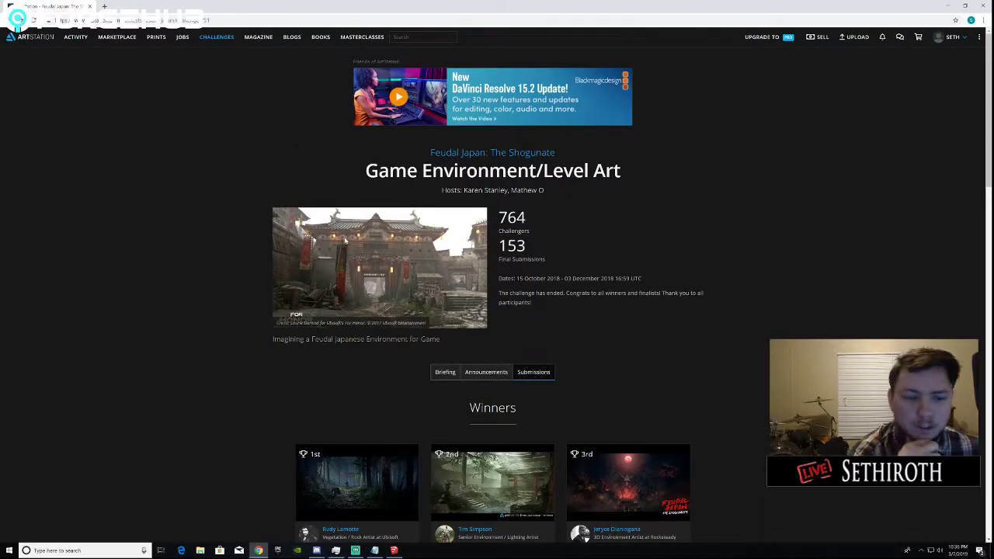
{"action": "scroll", "coordinate": [327, 241], "scroll_direction": "down", "scroll_amount": 6}
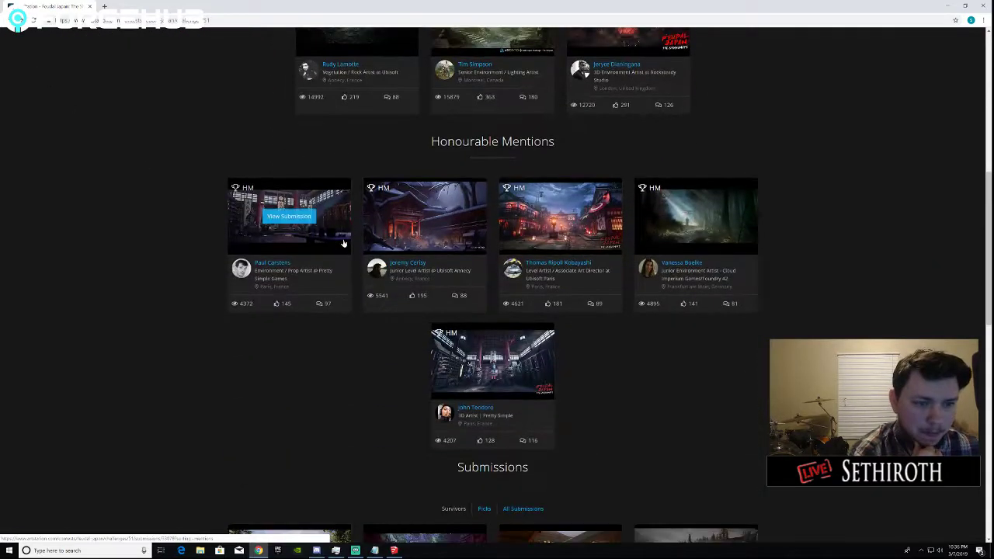
{"action": "left_click", "coordinate": [414, 243]}
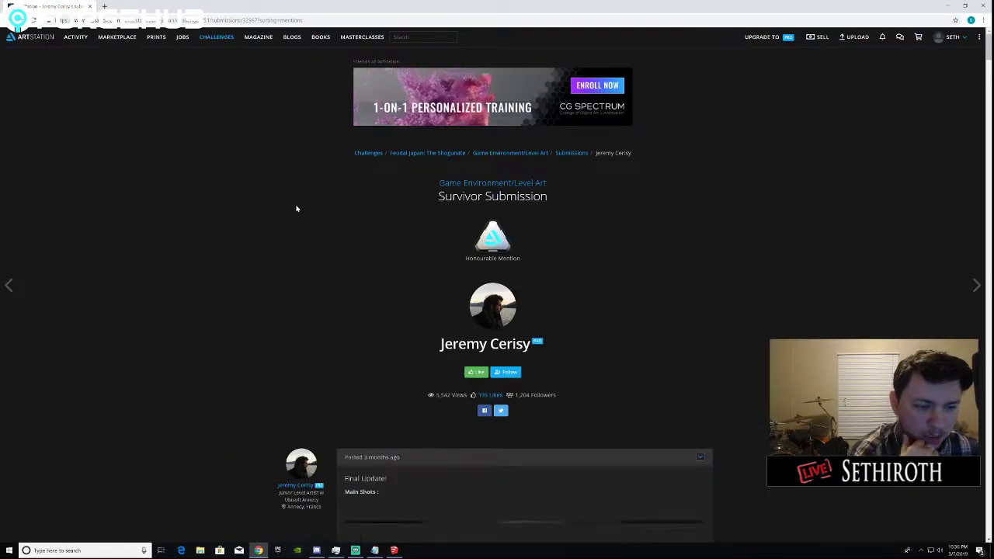
{"action": "scroll", "coordinate": [295, 208], "scroll_direction": "down", "scroll_amount": 5}
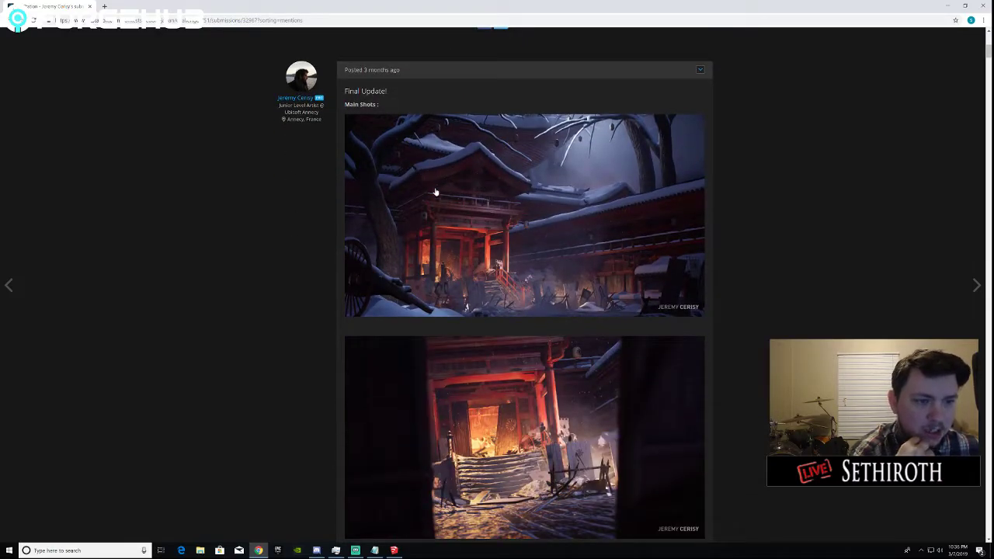
{"action": "scroll", "coordinate": [426, 204], "scroll_direction": "down", "scroll_amount": 3}
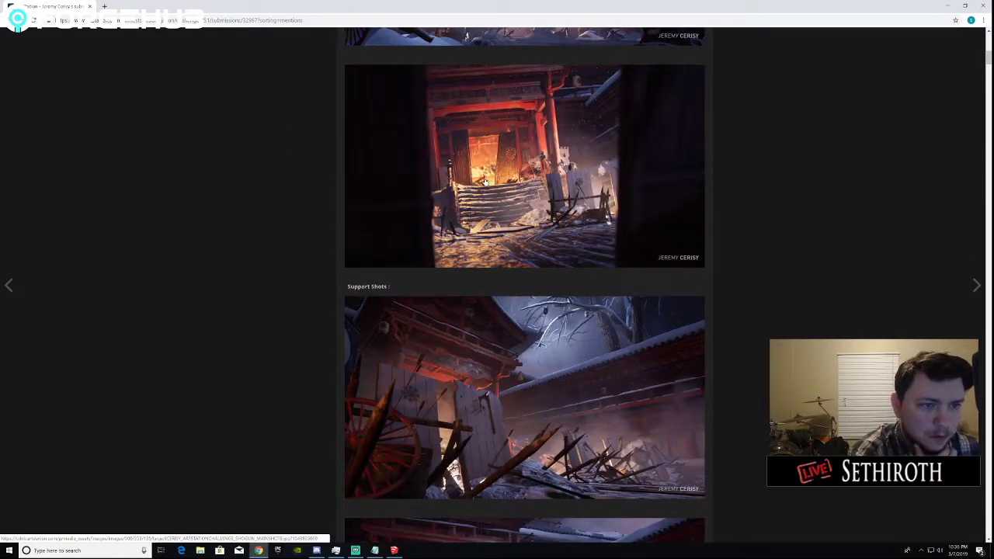
{"action": "scroll", "coordinate": [482, 249], "scroll_direction": "down", "scroll_amount": 7}
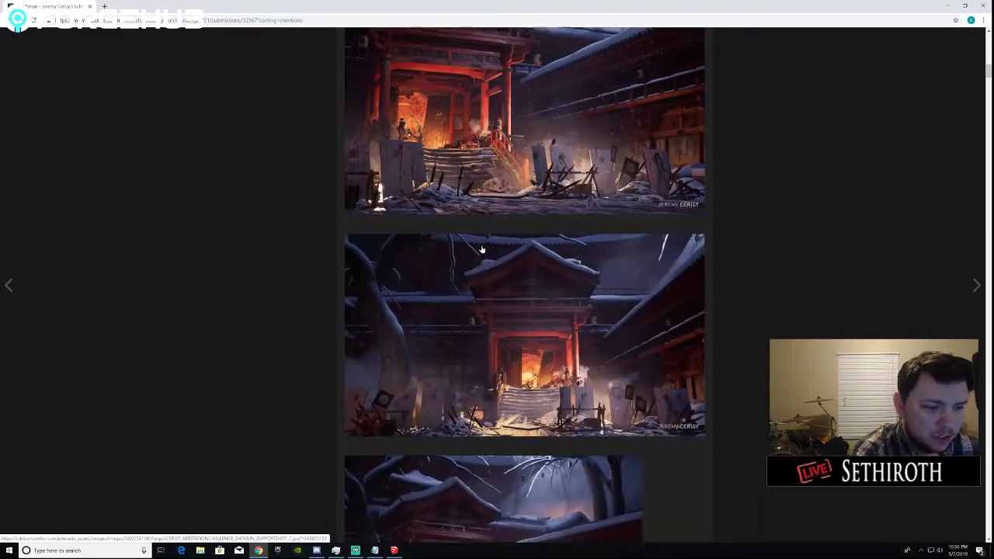
{"action": "scroll", "coordinate": [482, 249], "scroll_direction": "down", "scroll_amount": 4}
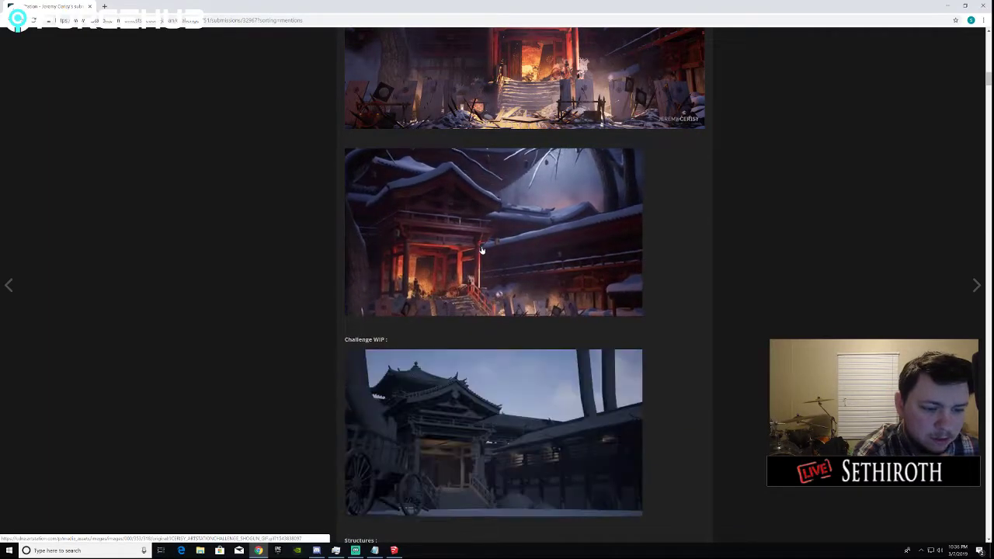
{"action": "scroll", "coordinate": [491, 263], "scroll_direction": "up", "scroll_amount": 4}
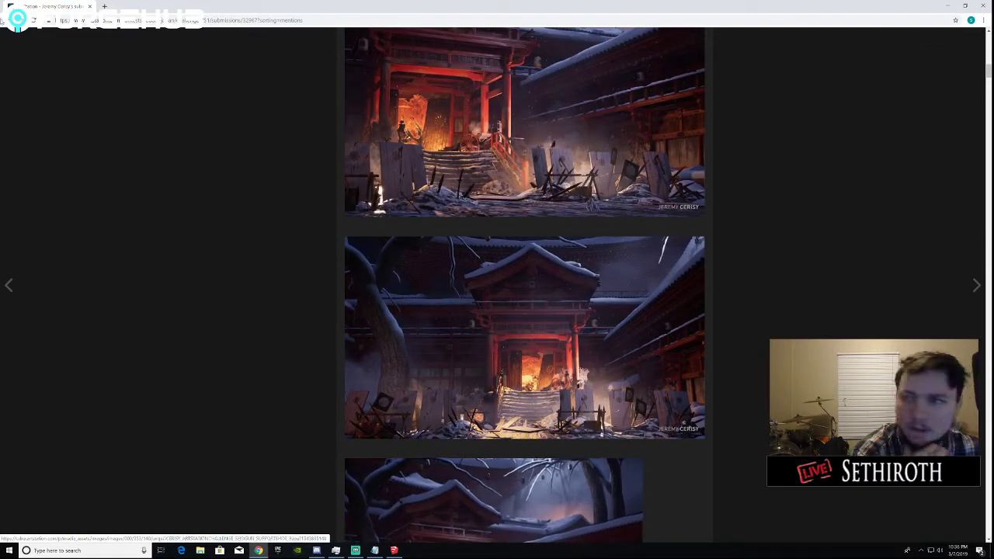
{"action": "key", "text": "alt+Left"}
{"action": "scroll", "coordinate": [557, 318], "scroll_direction": "down", "scroll_amount": 8}
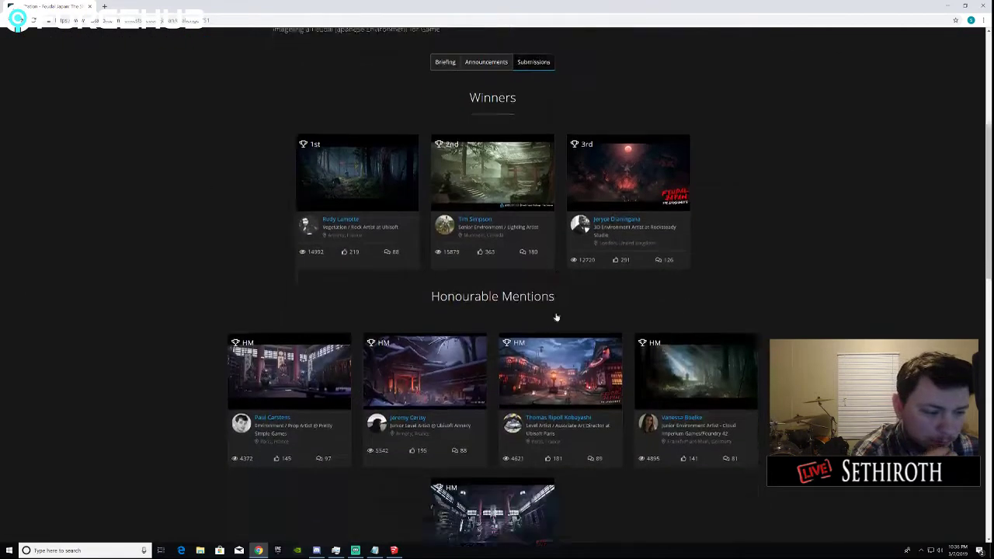
Open the Spirit Shrine survivor entry, scroll its images, and return to the challenge page.
{"action": "scroll", "coordinate": [638, 310], "scroll_direction": "down", "scroll_amount": 3}
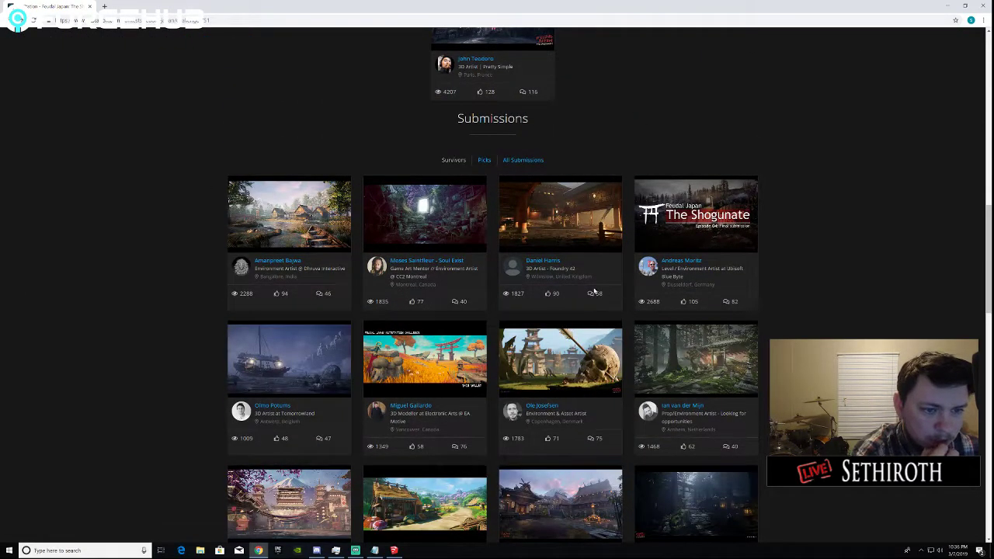
{"action": "left_click", "coordinate": [439, 198]}
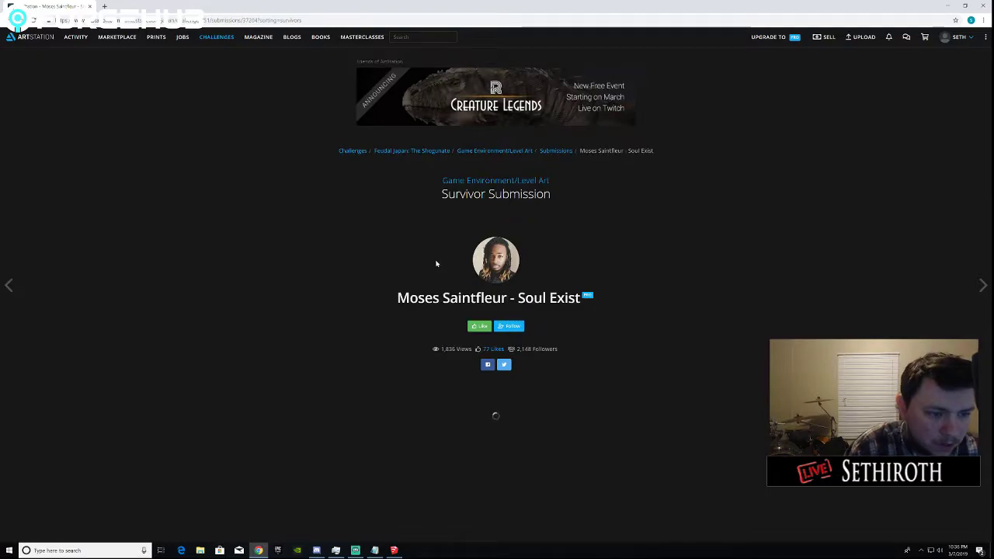
{"action": "scroll", "coordinate": [437, 265], "scroll_direction": "down", "scroll_amount": 8}
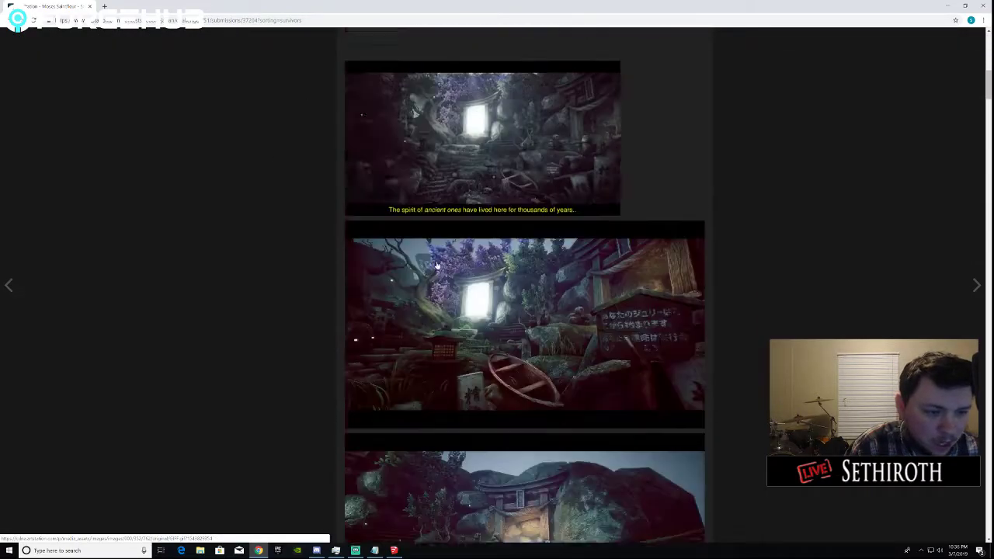
{"action": "scroll", "coordinate": [505, 179], "scroll_direction": "up", "scroll_amount": 3}
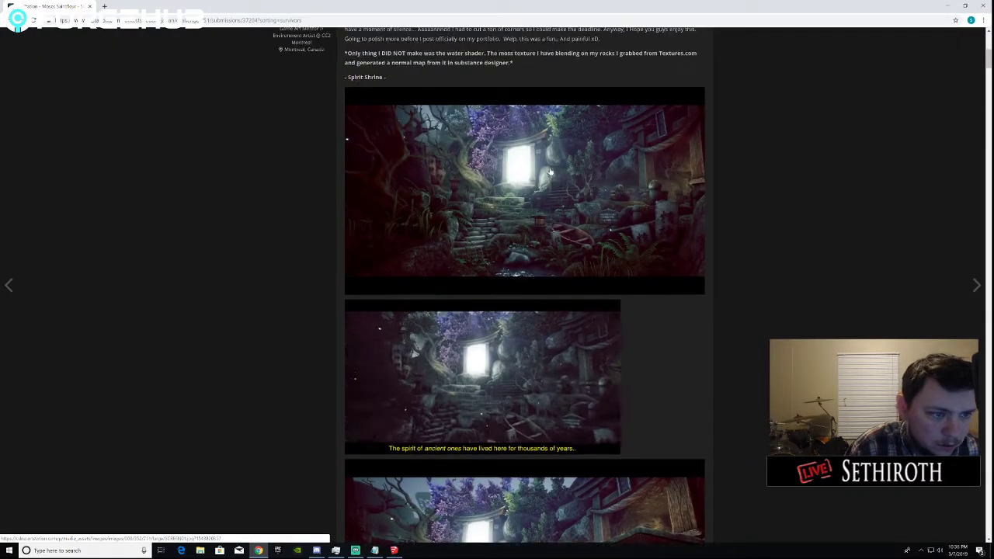
{"action": "scroll", "coordinate": [560, 186], "scroll_direction": "up", "scroll_amount": 1}
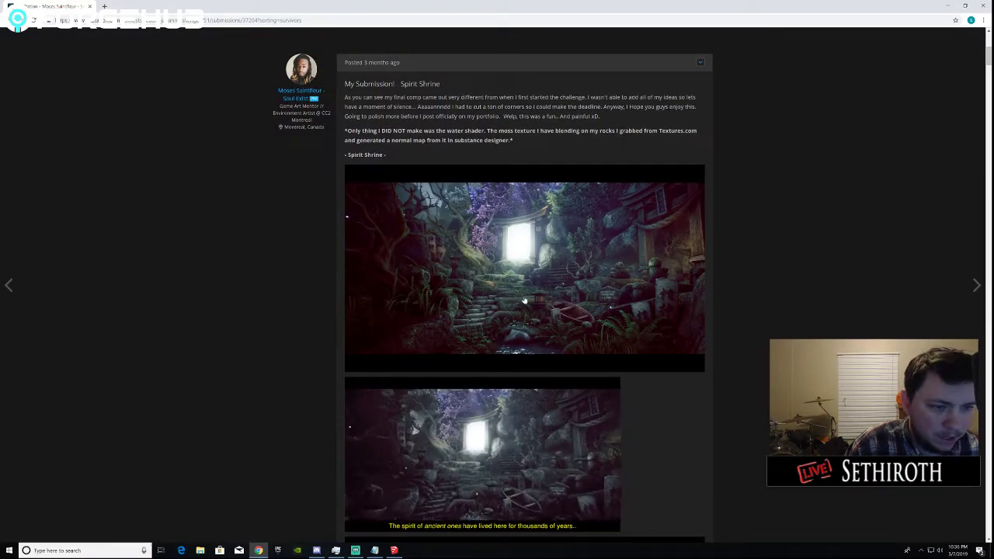
{"action": "key", "text": "Escape"}
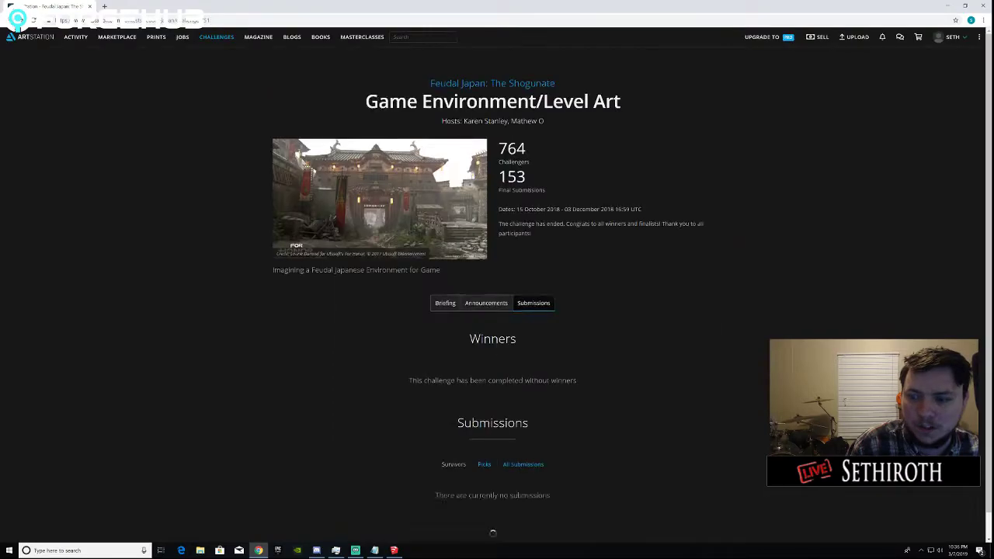
Open the Feudal Monastery survivor submission and browse through all of its renders.
{"action": "scroll", "coordinate": [379, 247], "scroll_direction": "down", "scroll_amount": 10}
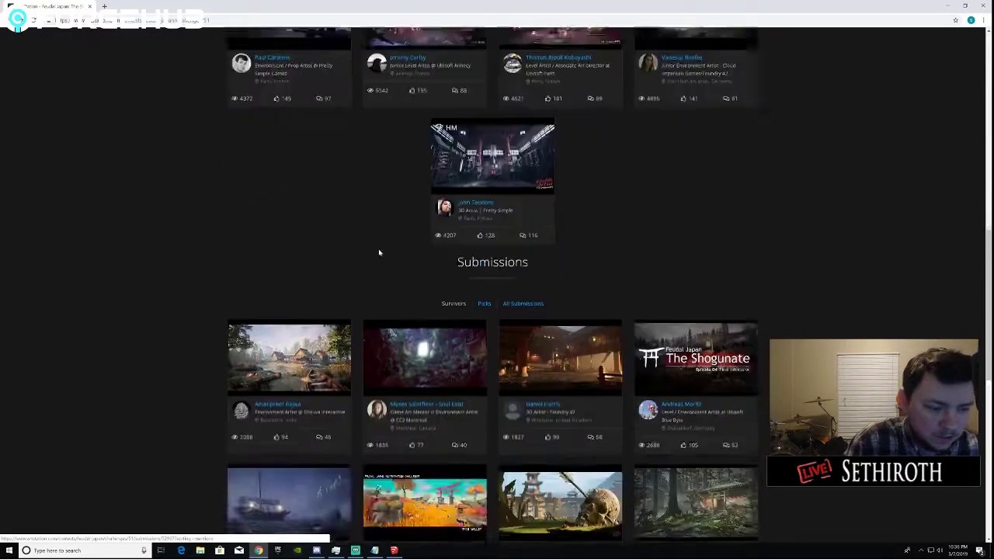
{"action": "scroll", "coordinate": [379, 252], "scroll_direction": "down", "scroll_amount": 3}
{"action": "left_click", "coordinate": [559, 167]}
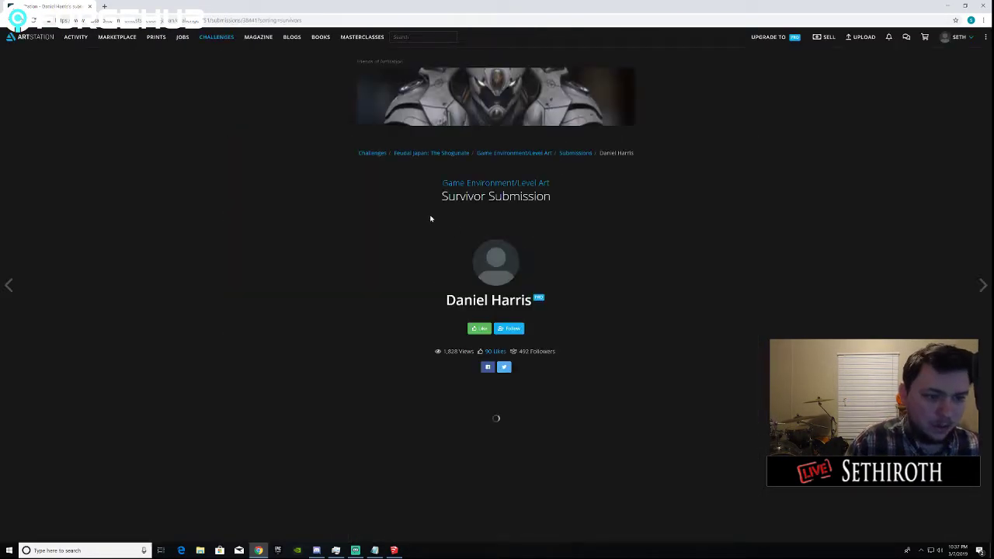
{"action": "scroll", "coordinate": [373, 256], "scroll_direction": "down", "scroll_amount": 3}
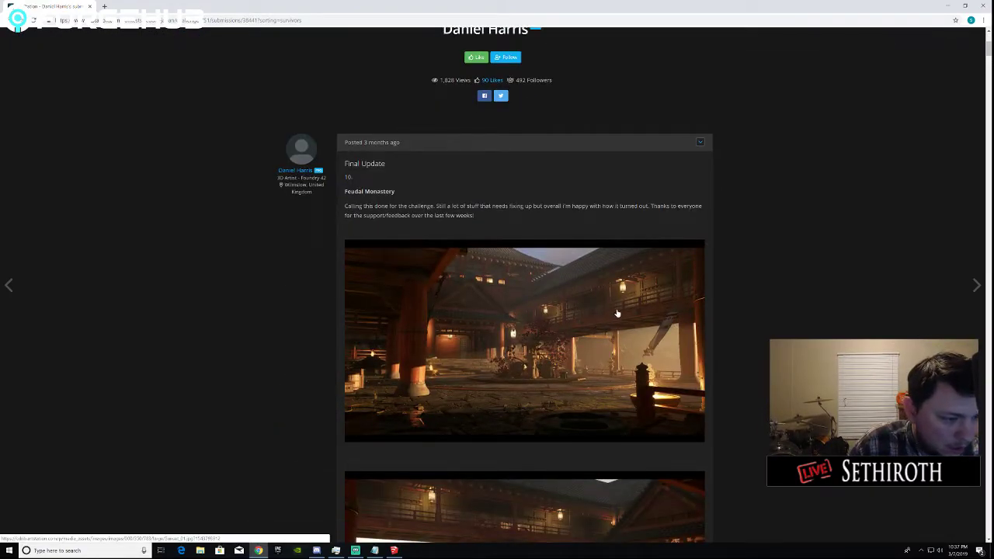
{"action": "scroll", "coordinate": [517, 332], "scroll_direction": "down", "scroll_amount": 4}
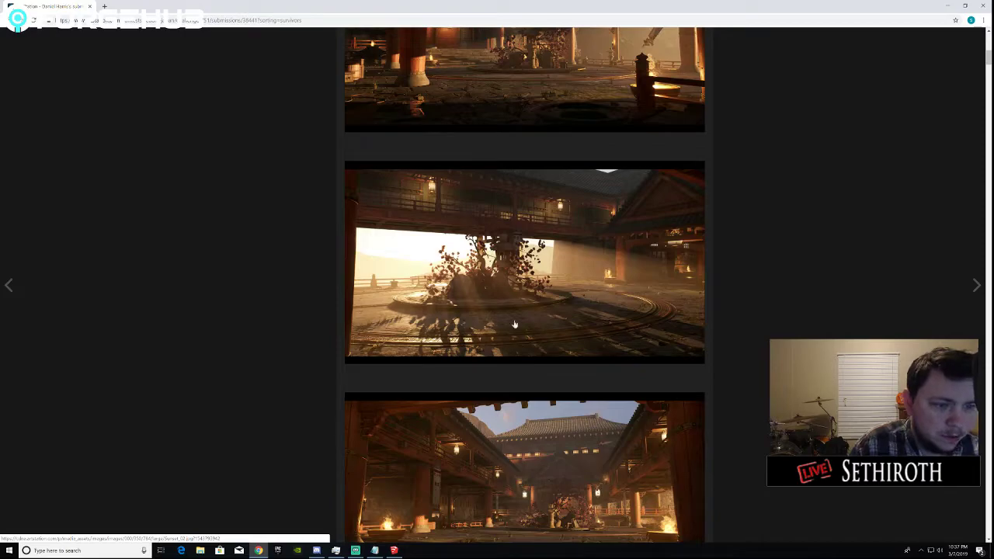
{"action": "scroll", "coordinate": [477, 300], "scroll_direction": "down", "scroll_amount": 3}
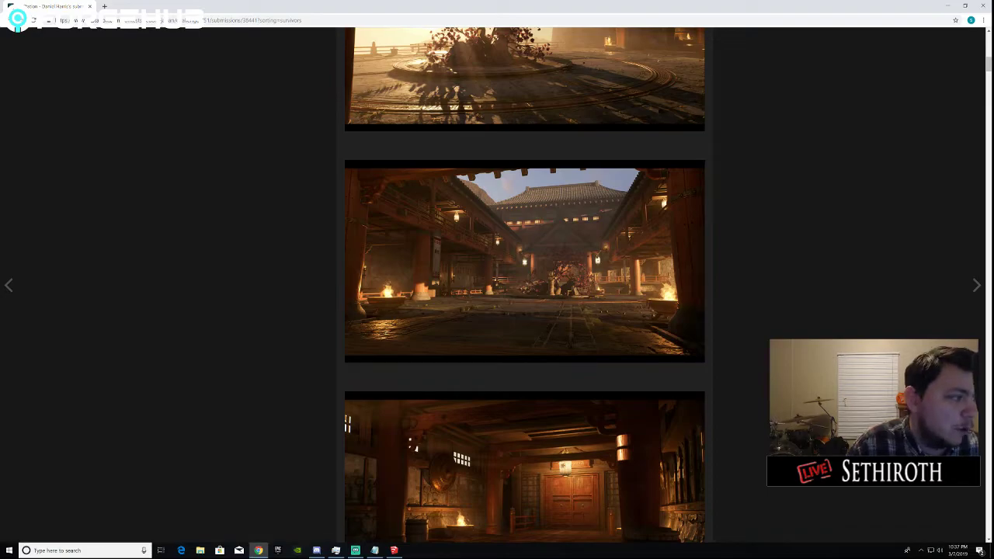
{"action": "scroll", "coordinate": [382, 358], "scroll_direction": "down", "scroll_amount": 3}
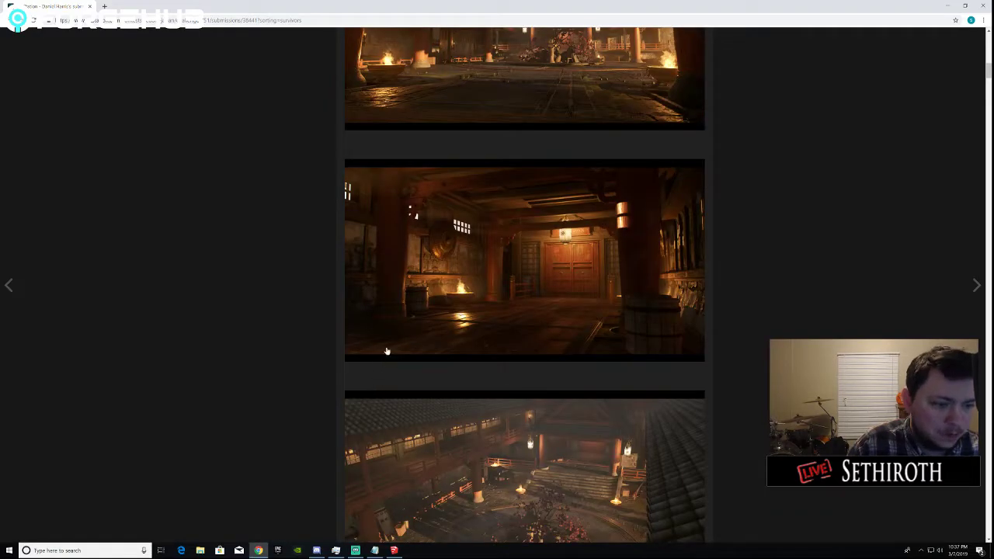
{"action": "scroll", "coordinate": [488, 322], "scroll_direction": "down", "scroll_amount": 3}
{"action": "scroll", "coordinate": [482, 329], "scroll_direction": "up", "scroll_amount": 10}
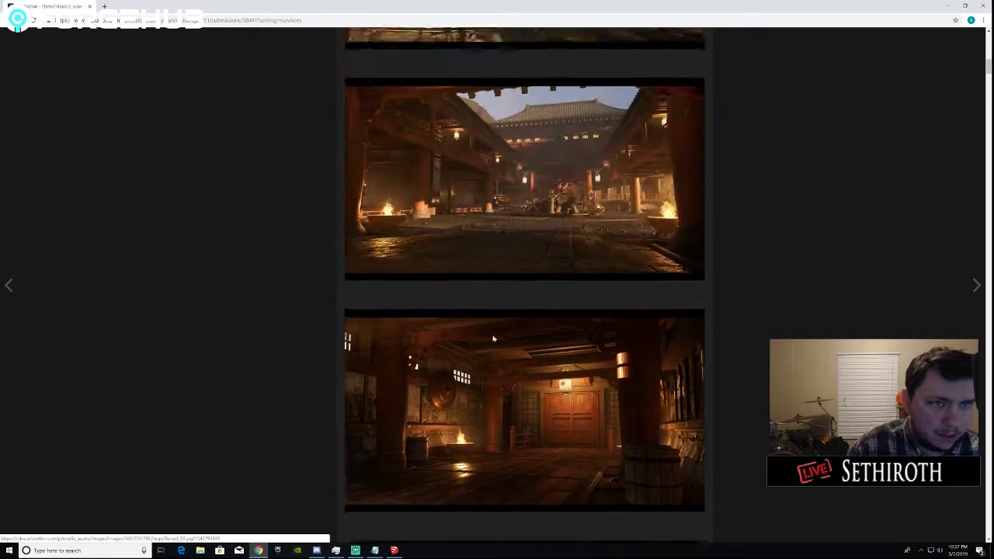
{"action": "scroll", "coordinate": [497, 345], "scroll_direction": "down", "scroll_amount": 10}
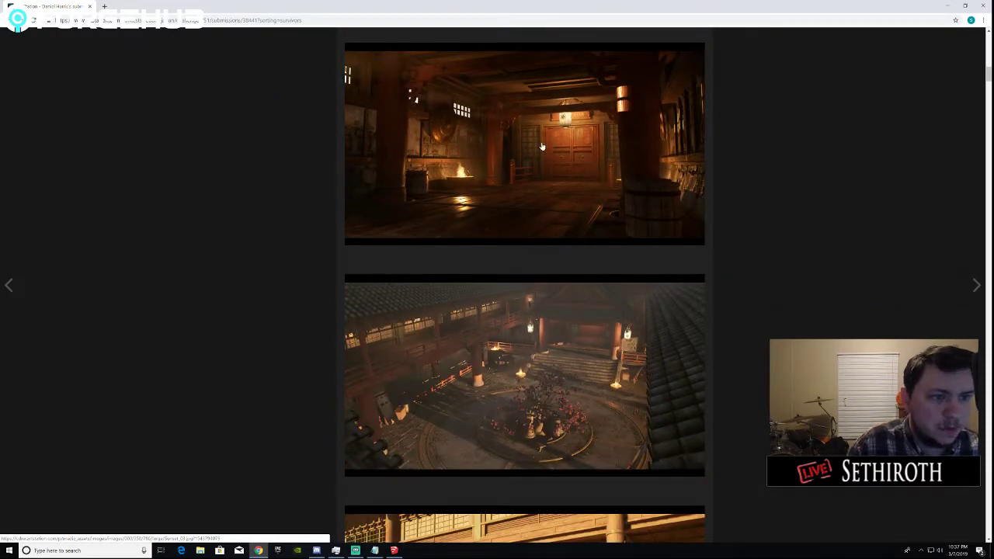
{"action": "scroll", "coordinate": [506, 158], "scroll_direction": "down", "scroll_amount": 6}
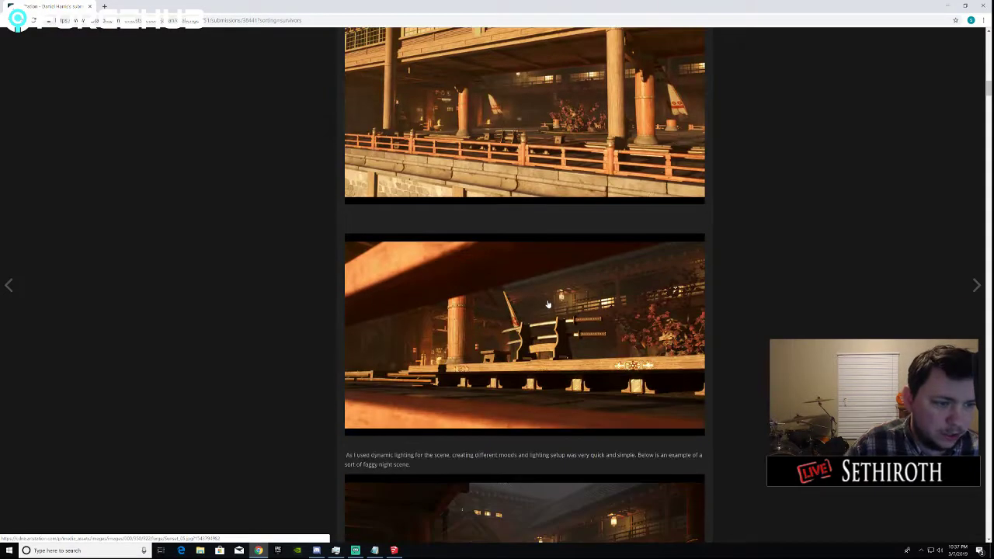
{"action": "scroll", "coordinate": [548, 307], "scroll_direction": "down", "scroll_amount": 6}
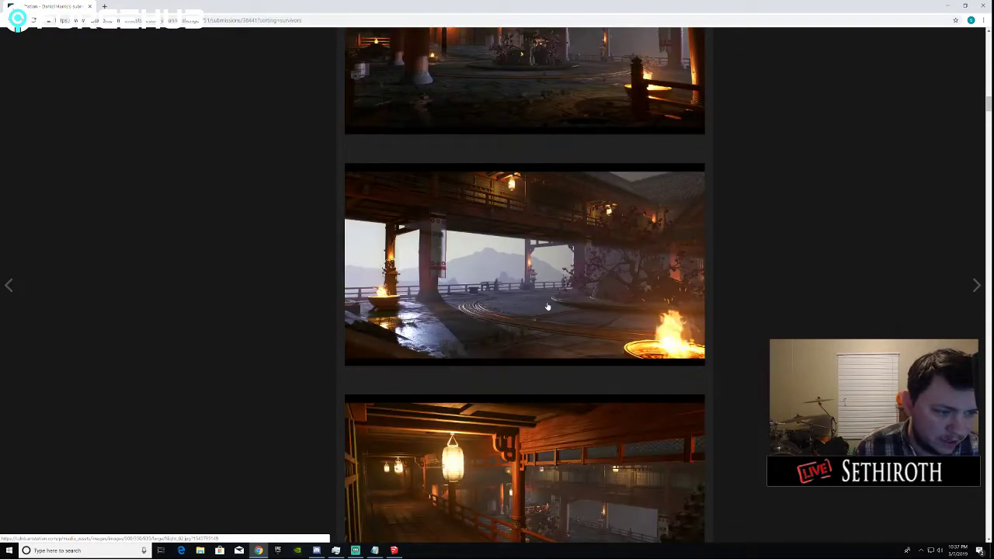
{"action": "scroll", "coordinate": [546, 308], "scroll_direction": "down", "scroll_amount": 3}
{"action": "scroll", "coordinate": [548, 311], "scroll_direction": "down", "scroll_amount": 4}
{"action": "scroll", "coordinate": [555, 326], "scroll_direction": "up", "scroll_amount": 12}
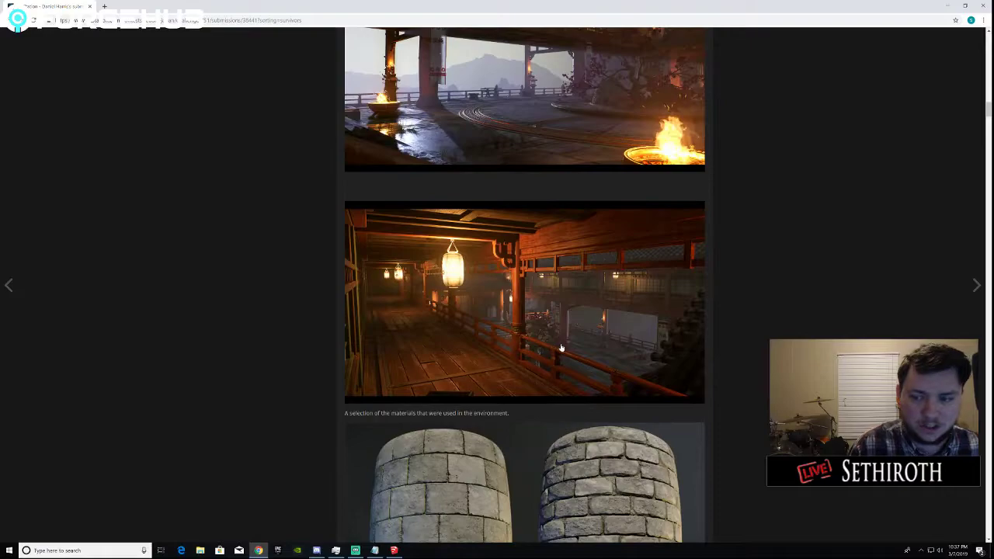
{"action": "scroll", "coordinate": [560, 347], "scroll_direction": "down", "scroll_amount": 4}
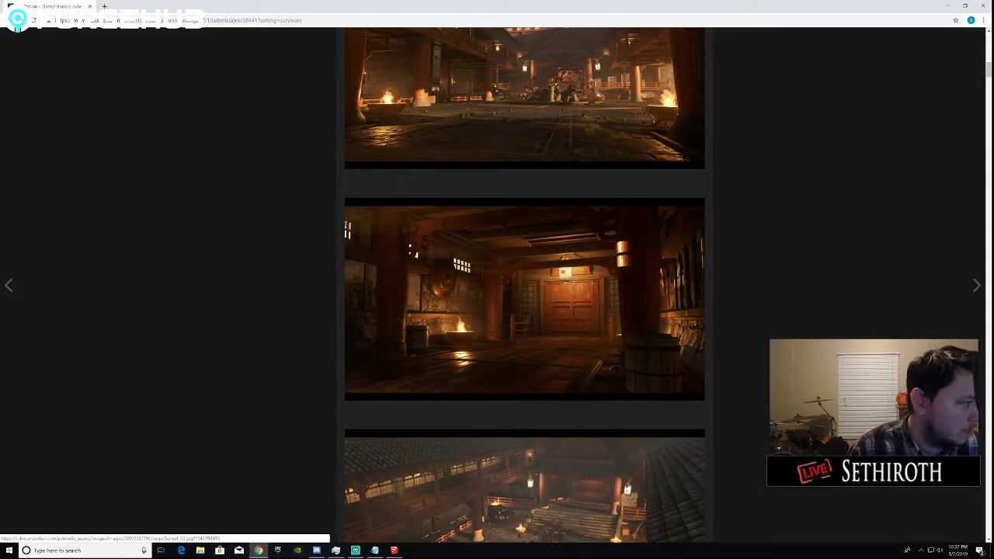
{"action": "scroll", "coordinate": [578, 241], "scroll_direction": "up", "scroll_amount": 5}
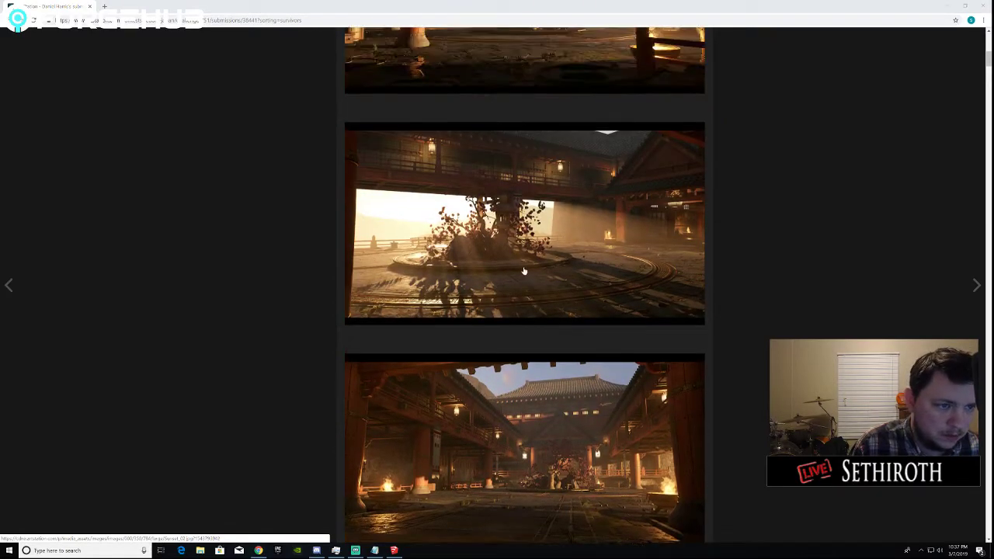
{"action": "scroll", "coordinate": [527, 269], "scroll_direction": "up", "scroll_amount": 3}
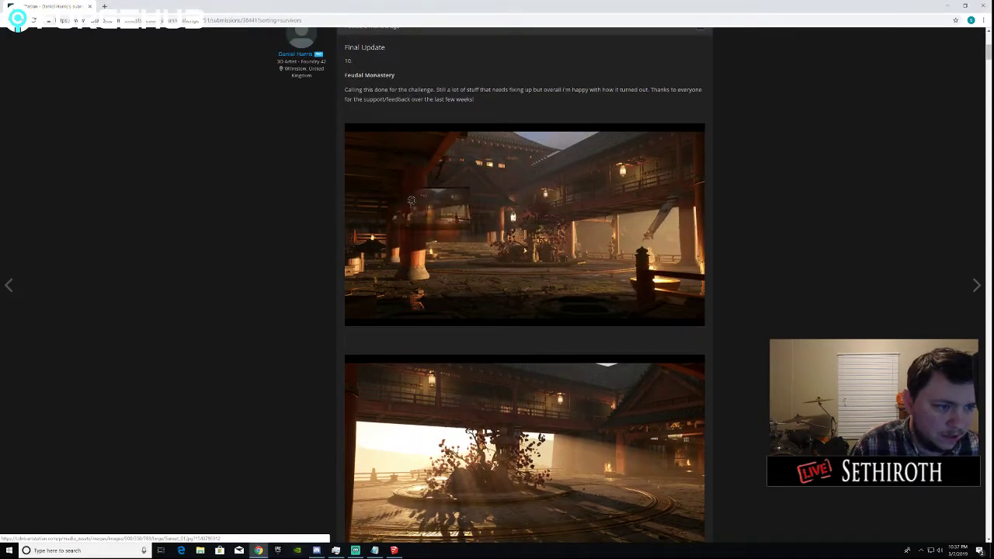
Return to the challenge page and scroll down to the Honourable Mentions listing.
{"action": "left_click", "coordinate": [9, 21]}
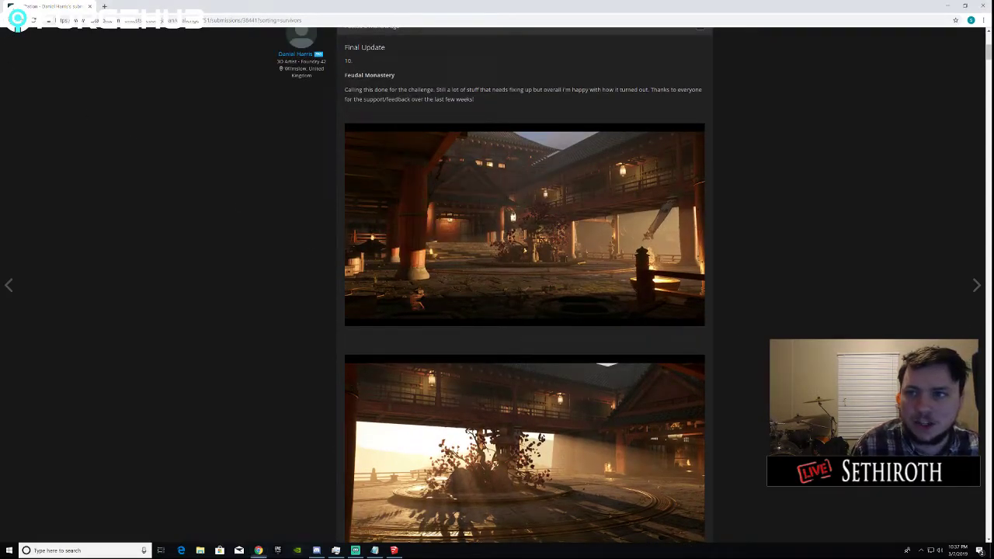
{"action": "scroll", "coordinate": [489, 339], "scroll_direction": "down", "scroll_amount": 3}
{"action": "scroll", "coordinate": [490, 339], "scroll_direction": "down", "scroll_amount": 10}
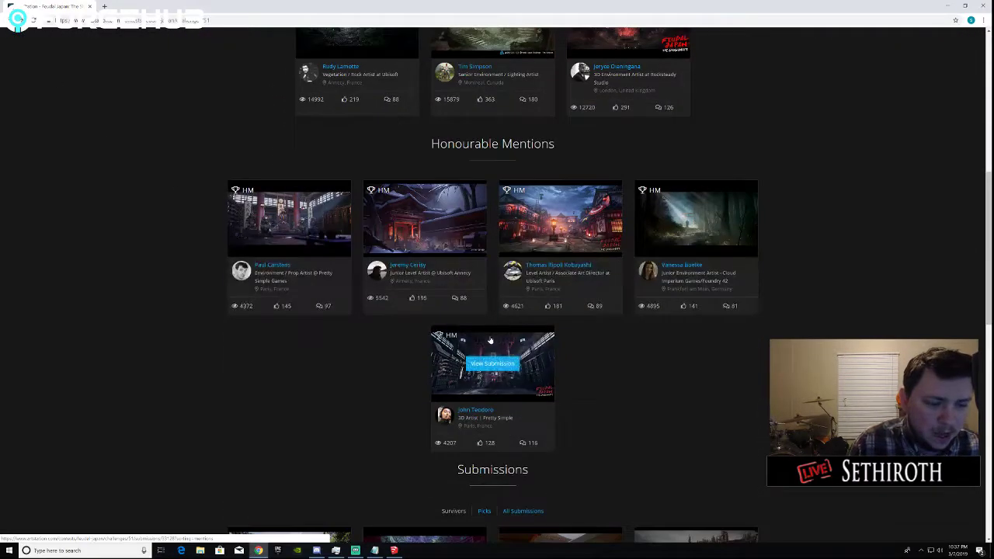